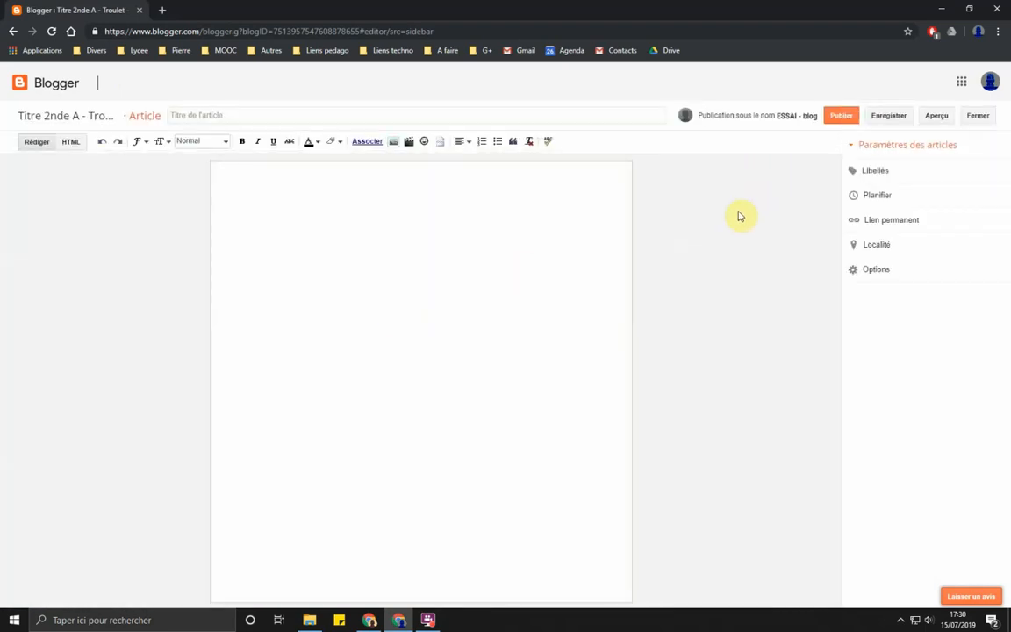
Step: Title the article "Présentation" and place the text cursor in its empty body
click(185, 114)
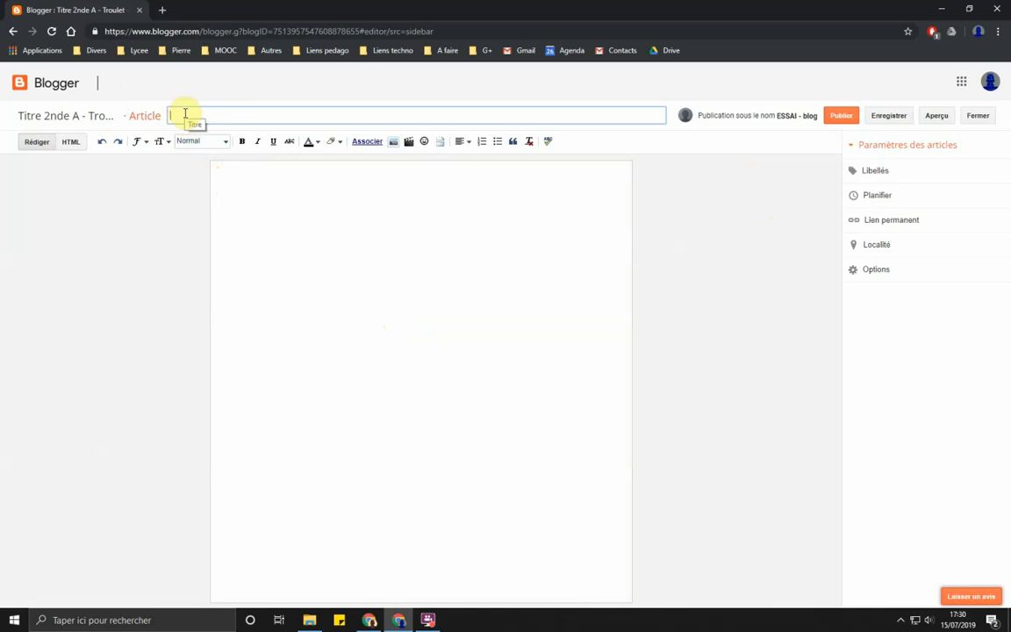
text(Présentation)
click(285, 189)
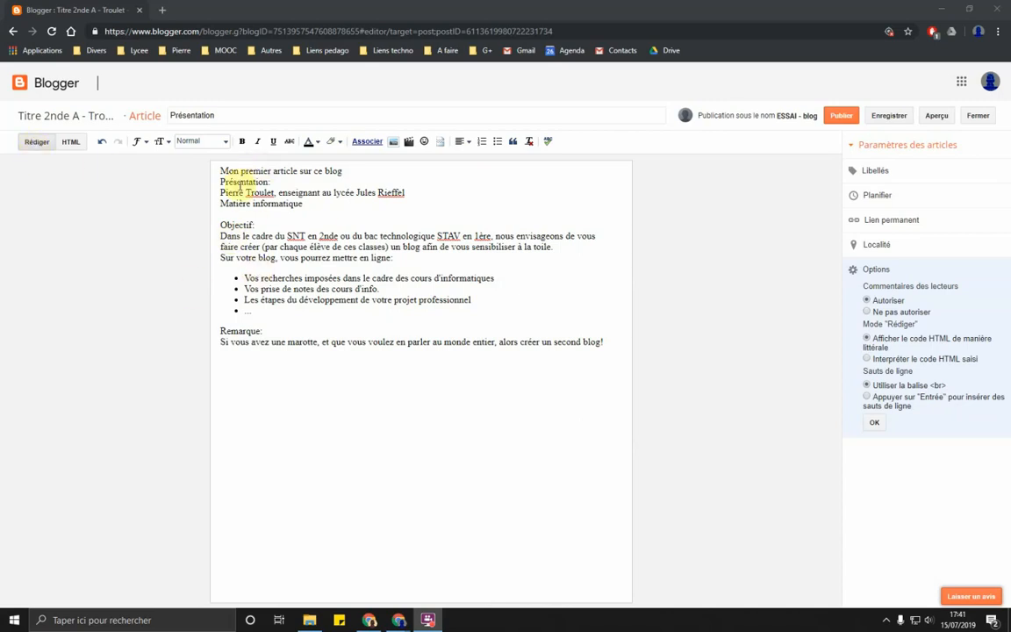
Step: View the article's HTML source and return to the formatted editor to try undo and redo
click(71, 144)
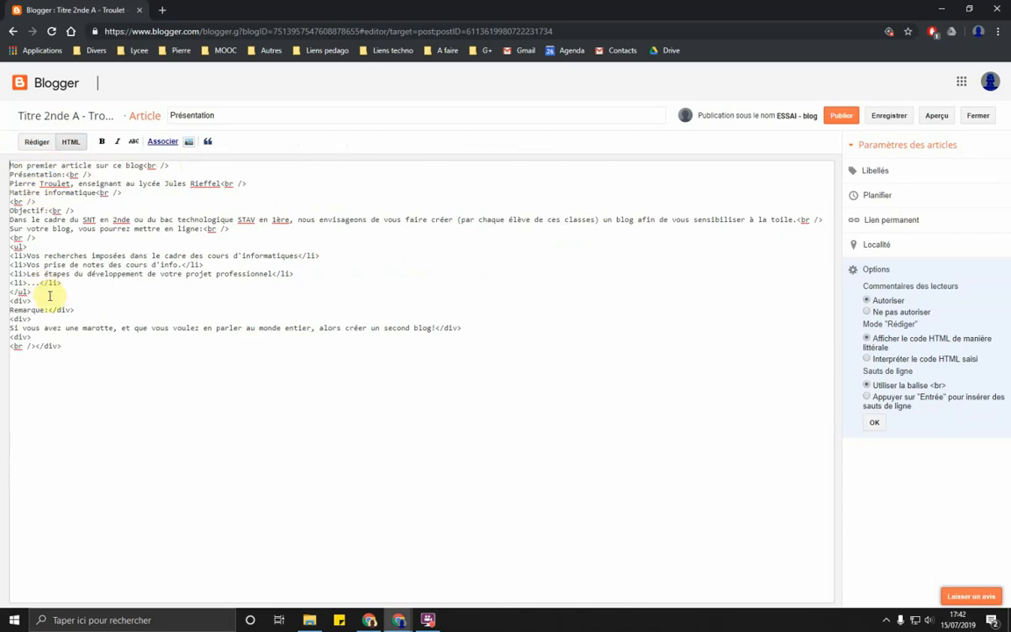
click(37, 141)
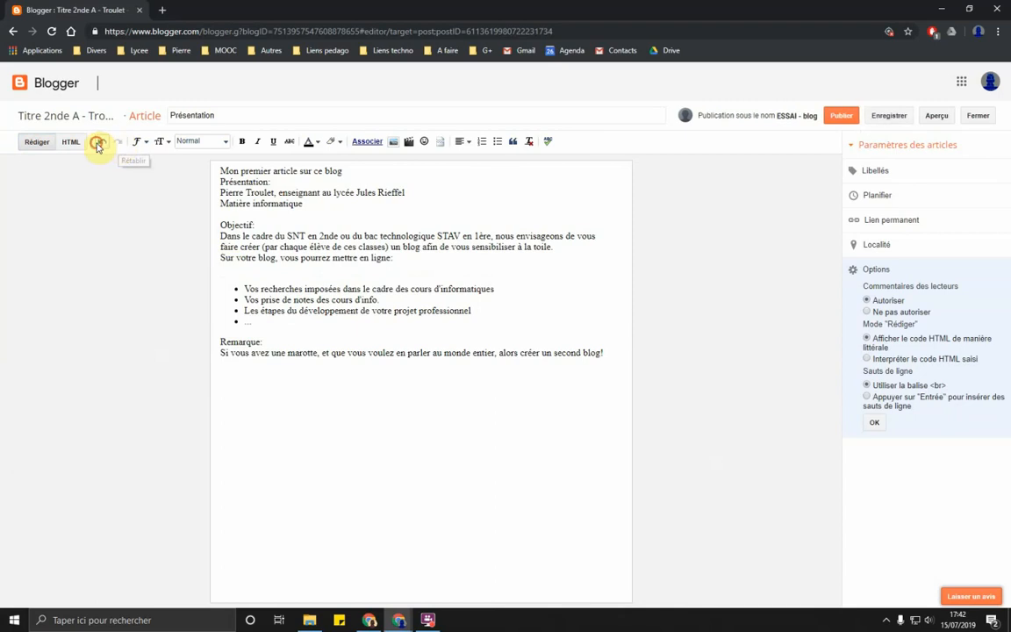
click(101, 145)
click(118, 141)
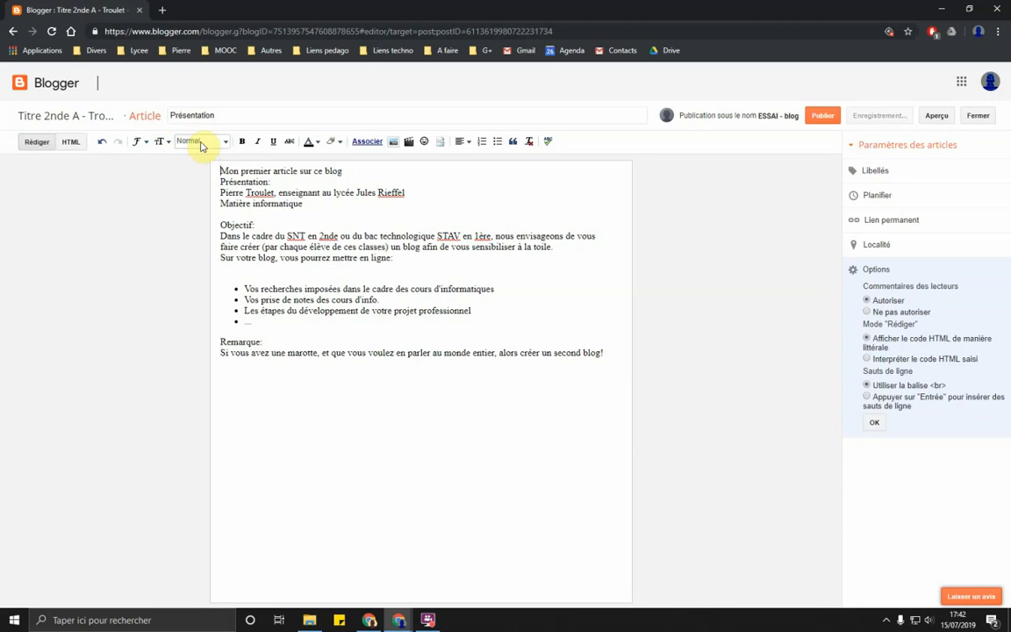
Step: Apply the Titre style to the line "Mon premier article sur ce blog"
click(183, 142)
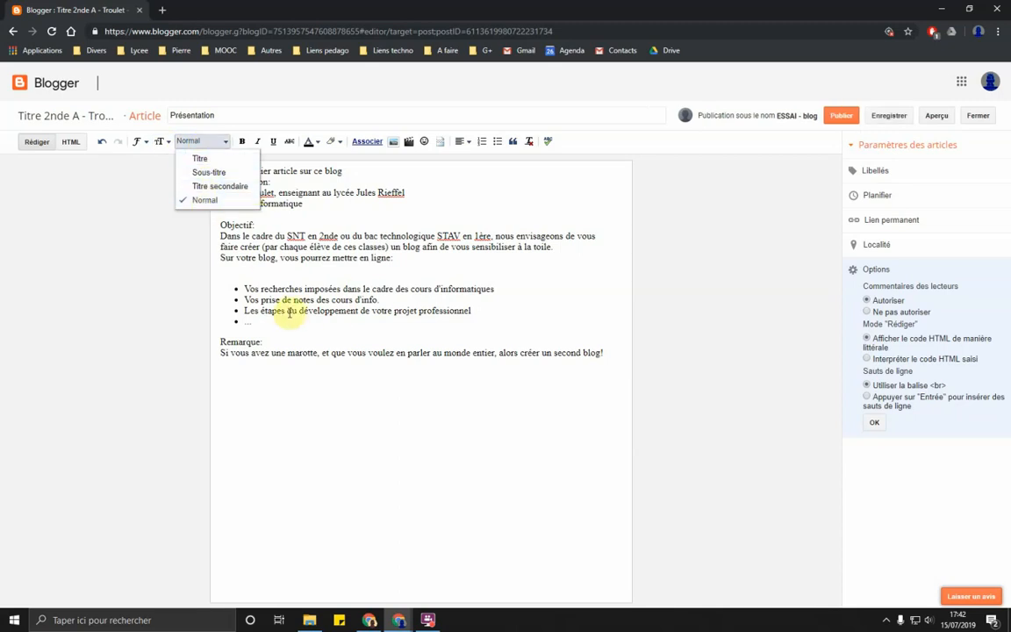
click(320, 190)
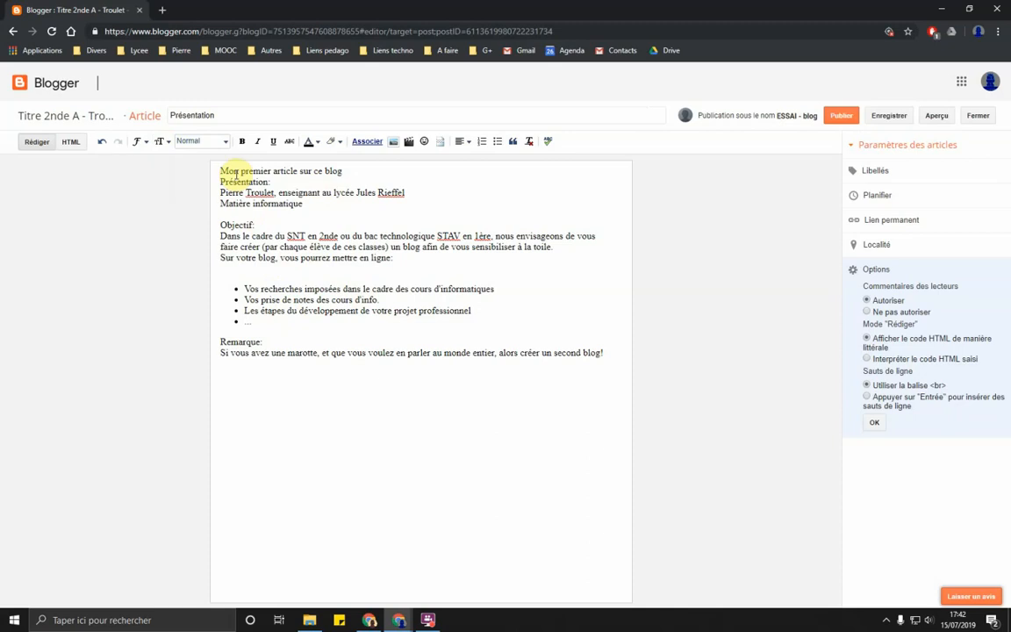
click(209, 143)
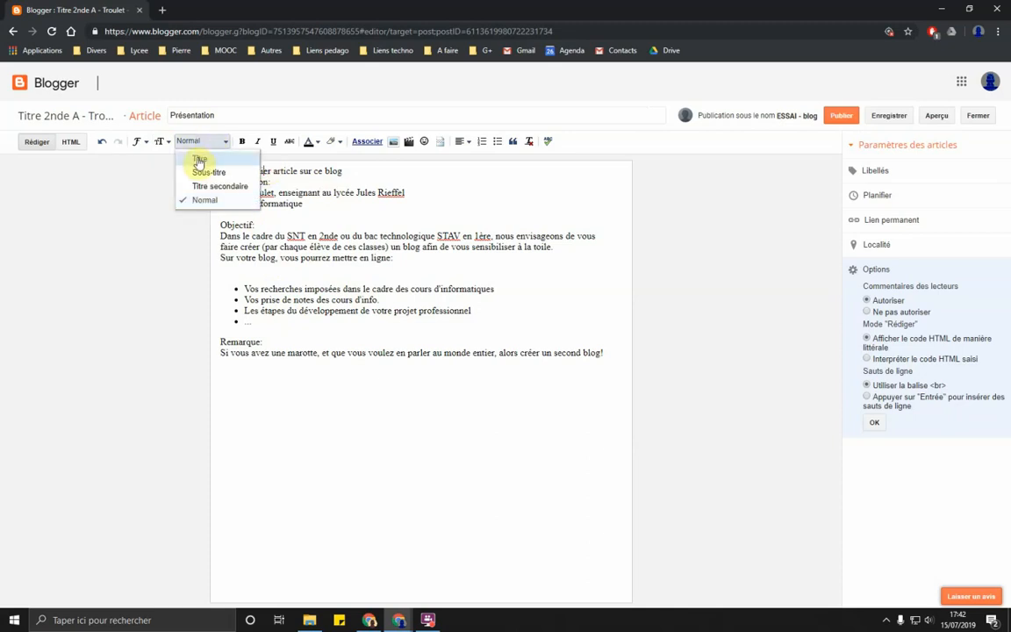
click(198, 158)
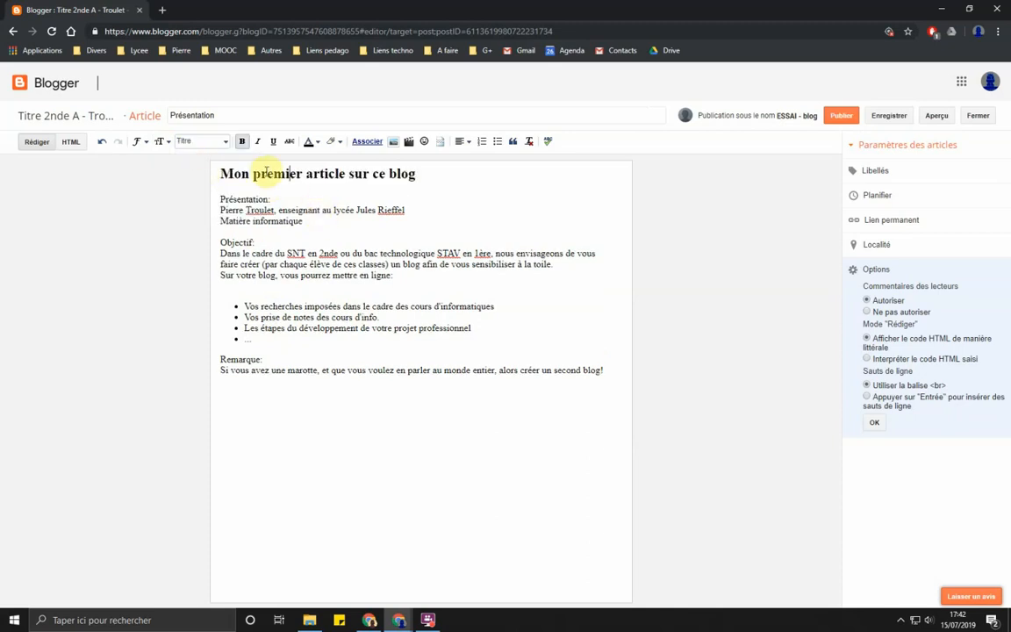
Step: Apply the Sous-titre style to the "Présentation:", "Remarque:" and "Objectif:" lines of the article
click(230, 199)
click(201, 141)
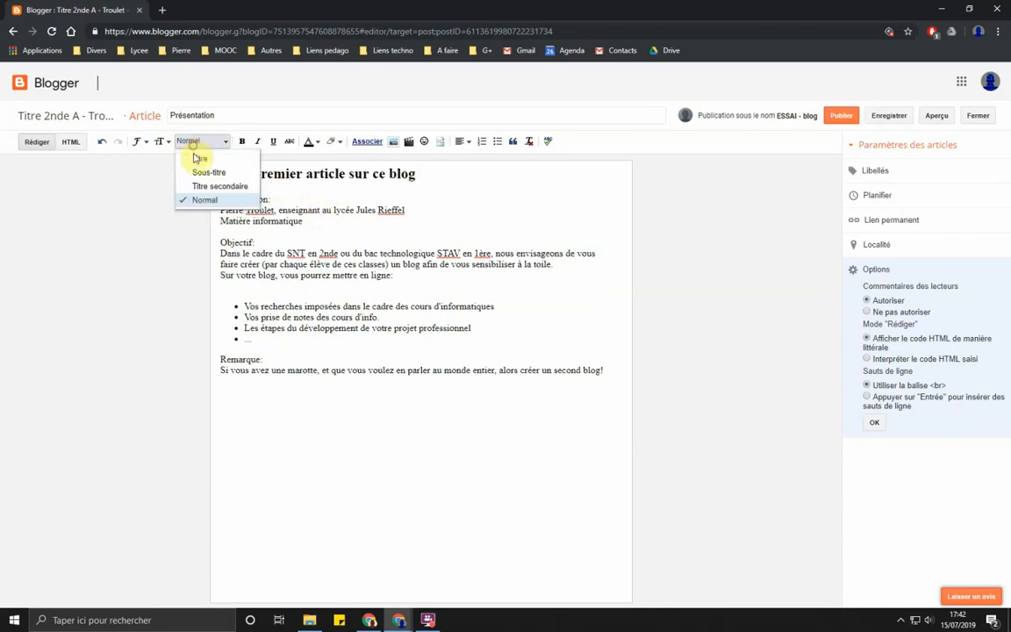
click(198, 170)
click(250, 368)
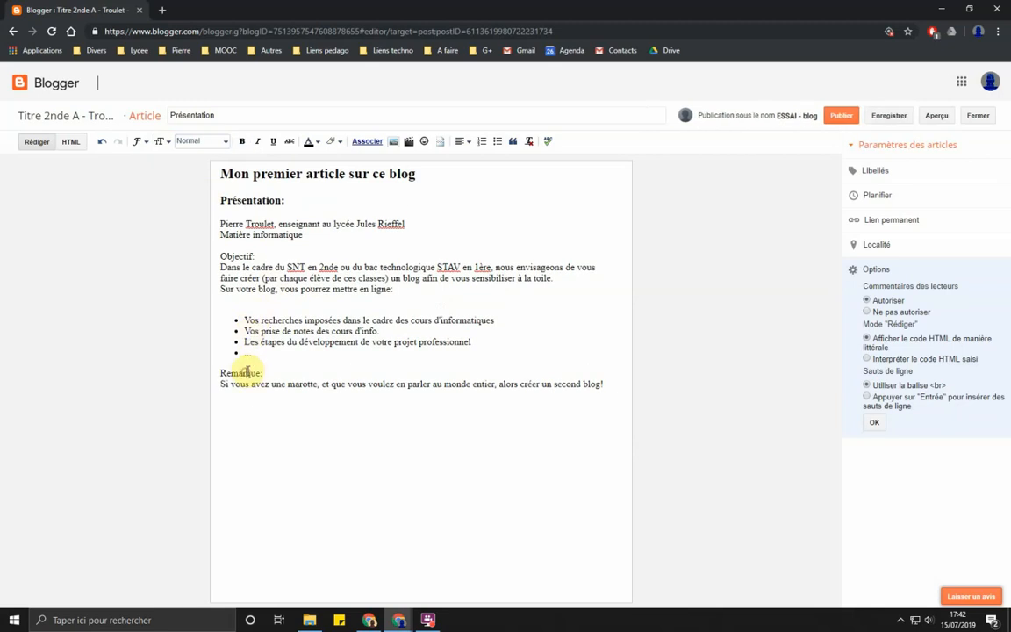
click(179, 144)
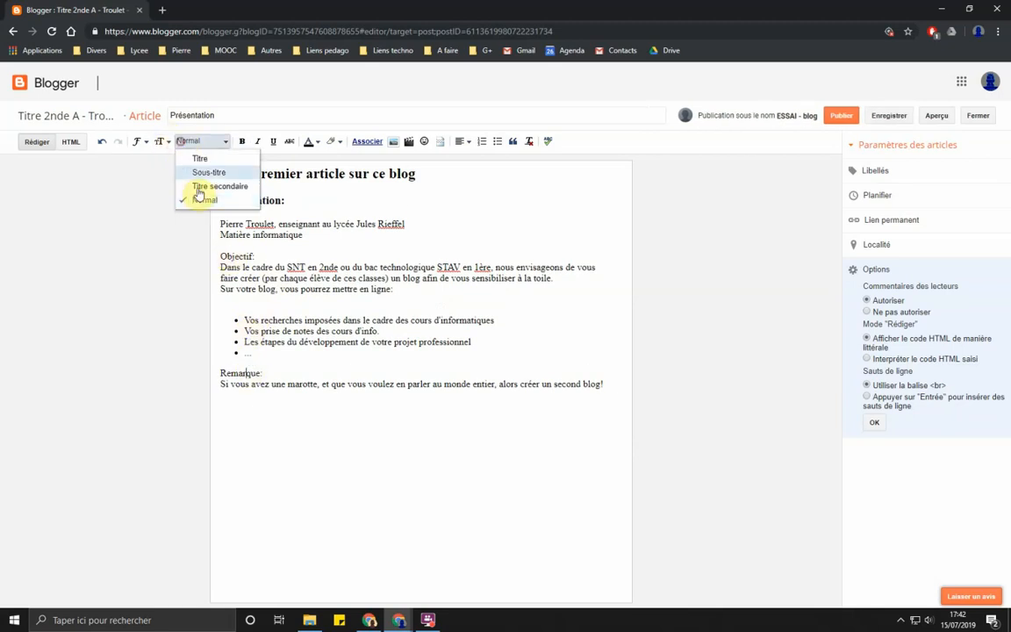
click(198, 169)
click(249, 250)
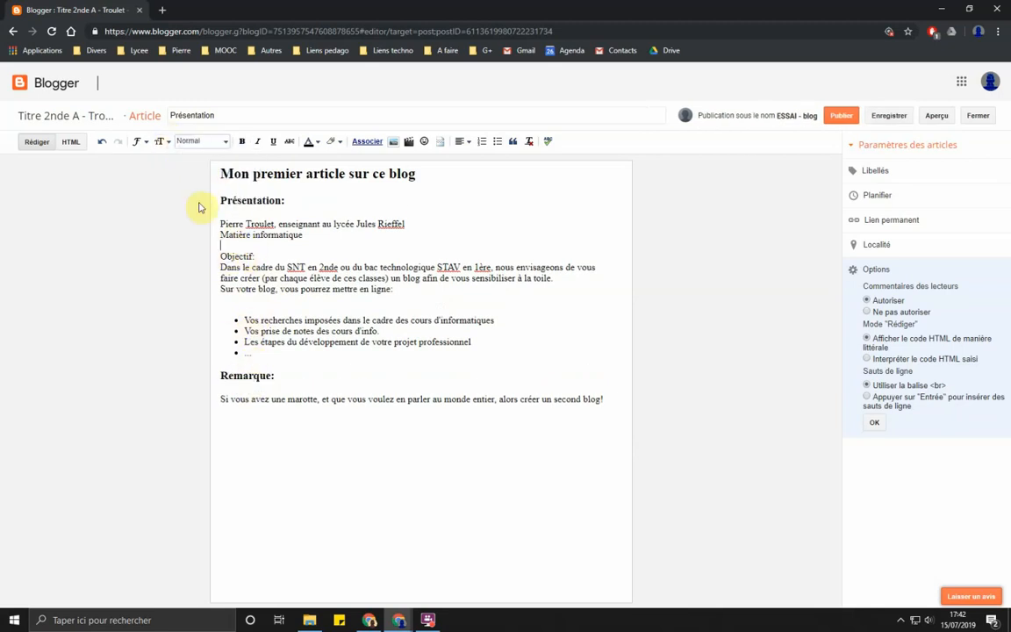
click(233, 253)
click(187, 144)
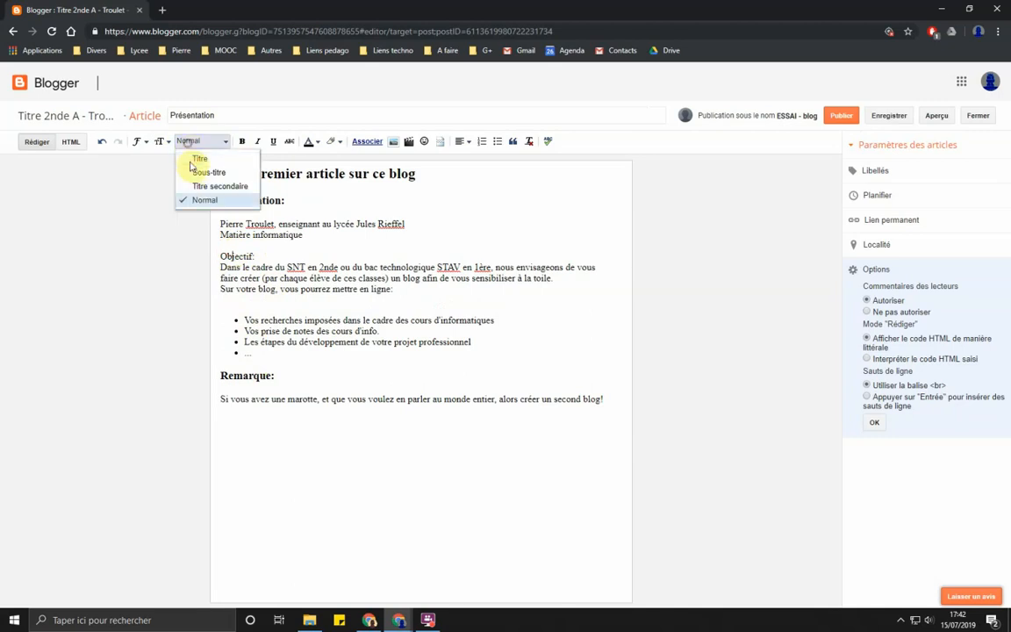
click(188, 169)
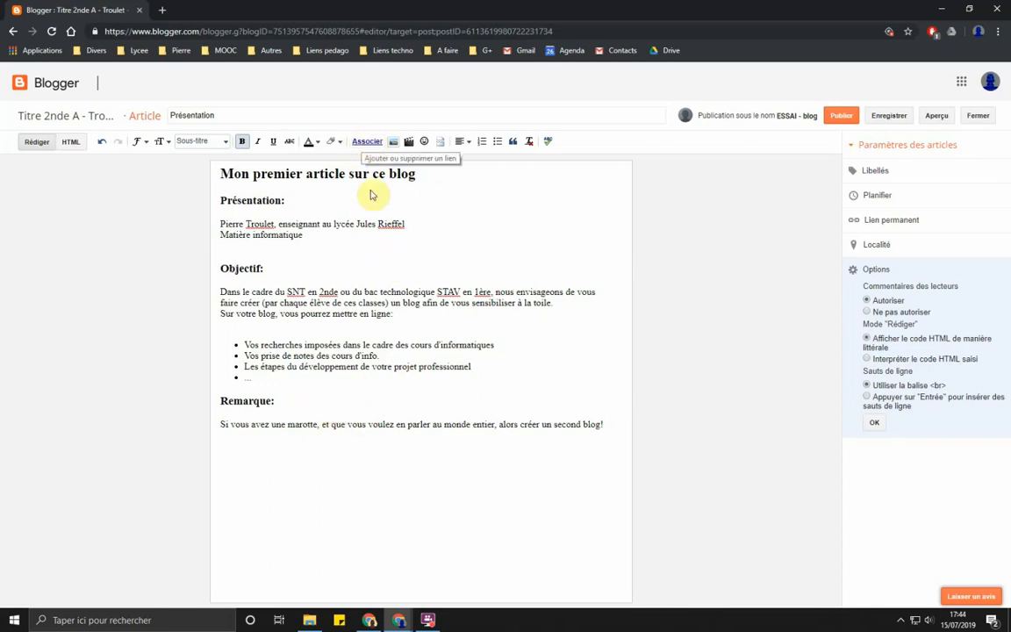
Step: Select the word "marotte" in the remark and copy the web address of its Larousse definition page
double_click(299, 425)
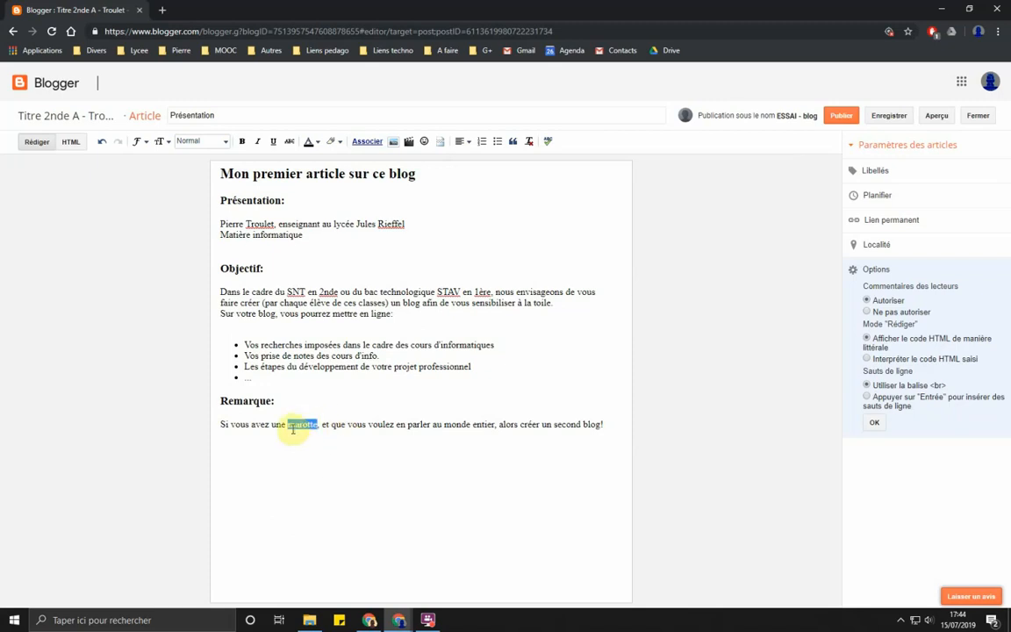
drag(1010, 70, 269, 1)
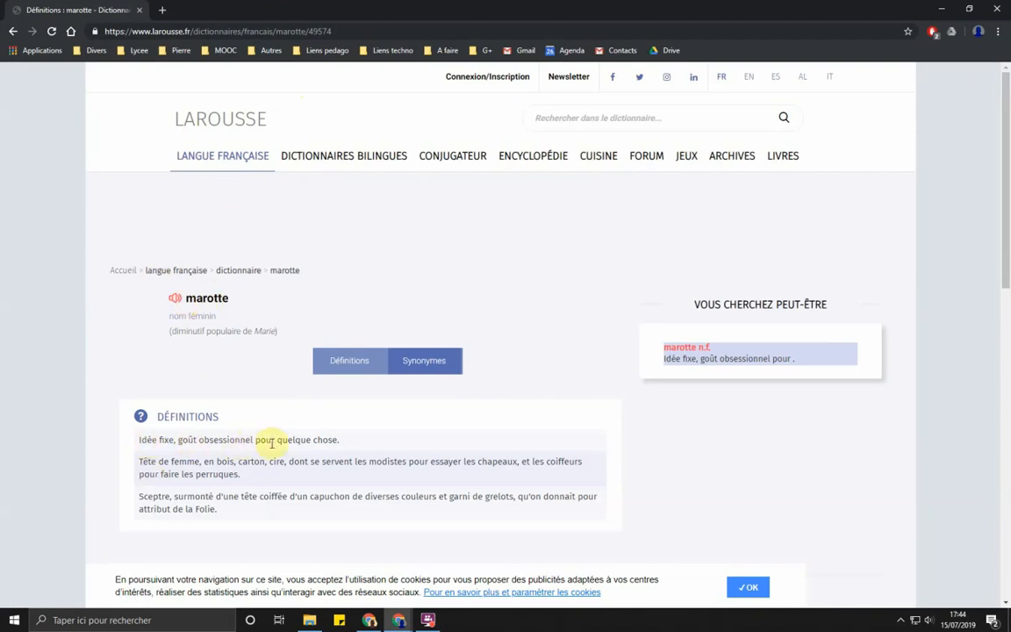
click(213, 30)
key(ctrl+c)
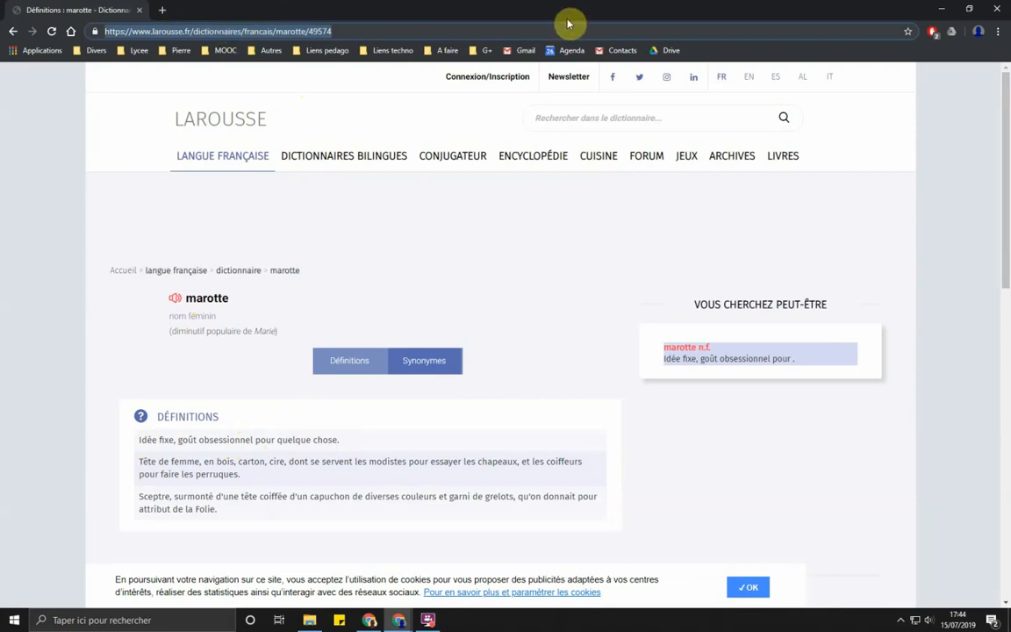
click(941, 8)
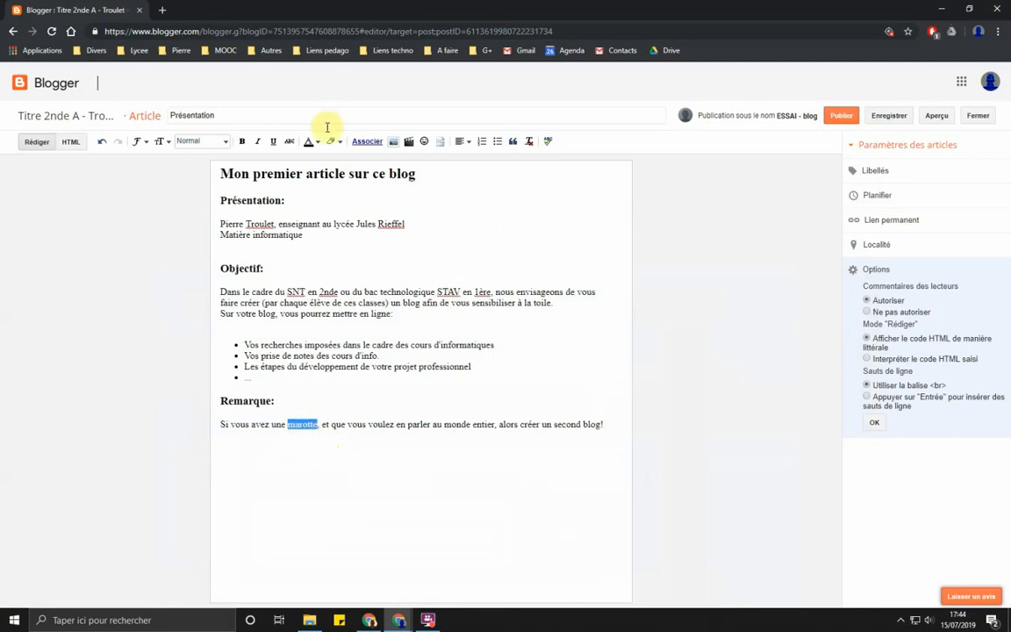
Step: Enter the copied Larousse address as the link target for "marotte" and test the link
click(363, 141)
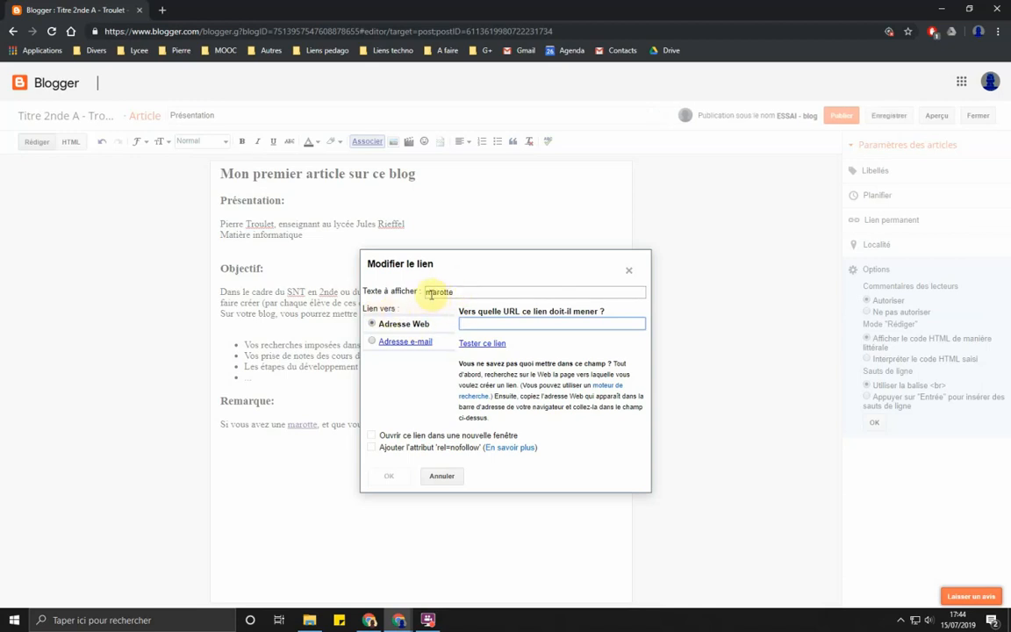
click(463, 324)
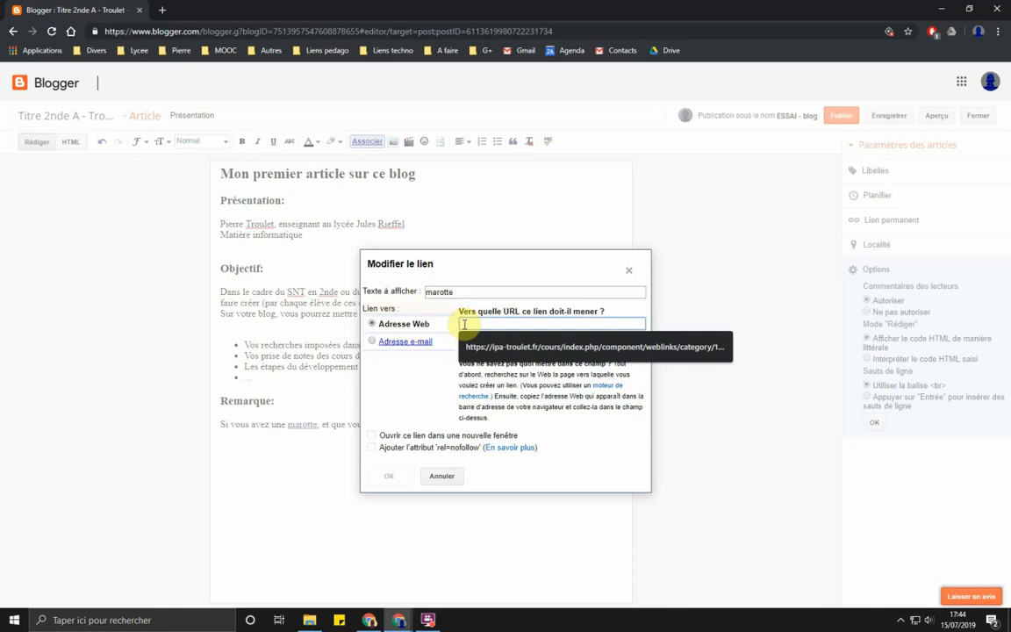
key(ctrl+v)
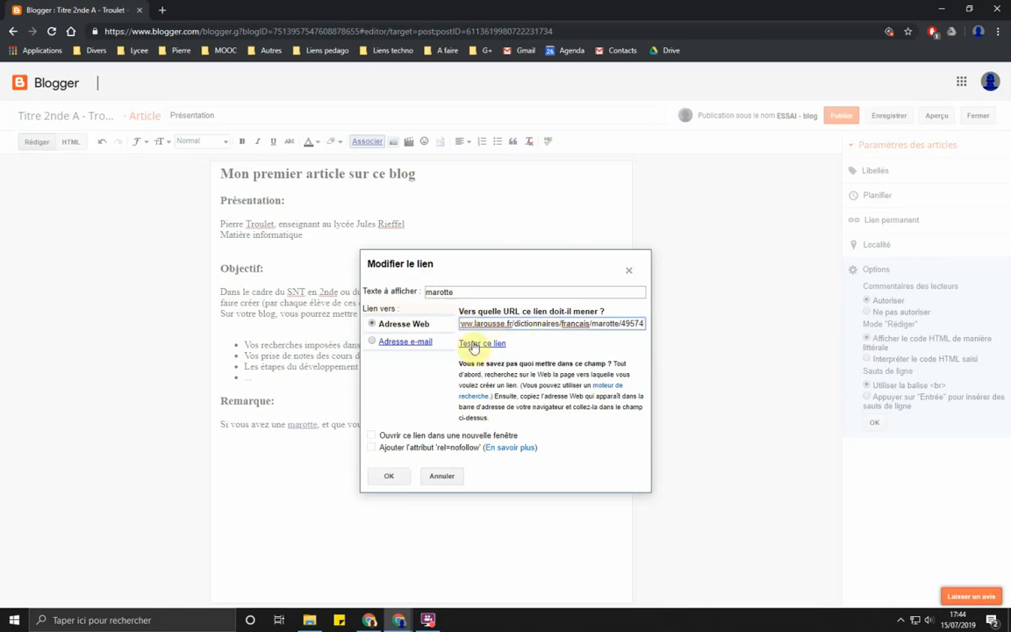
click(474, 344)
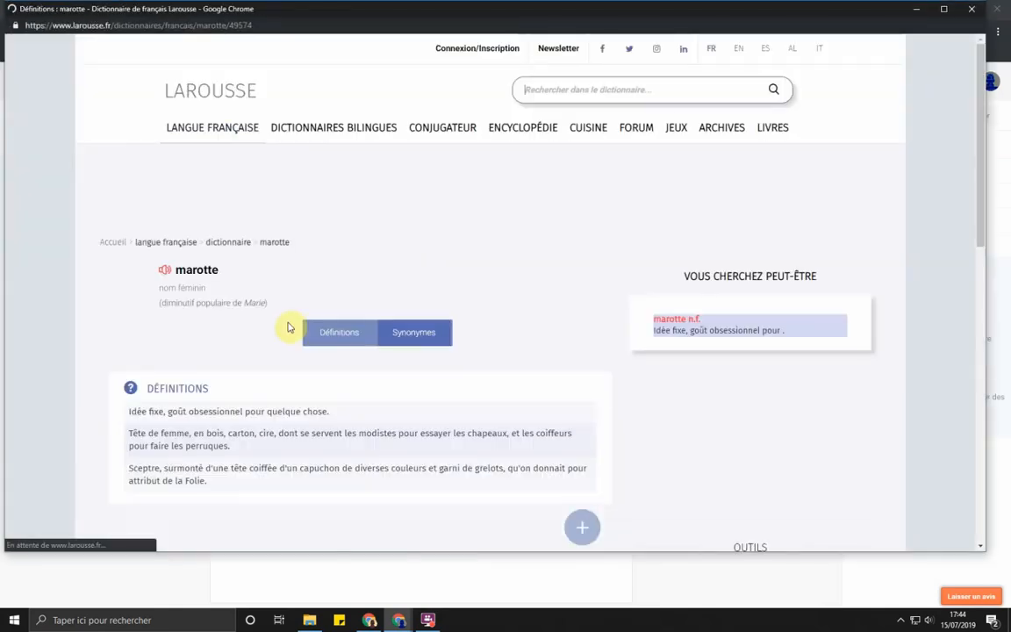
click(973, 9)
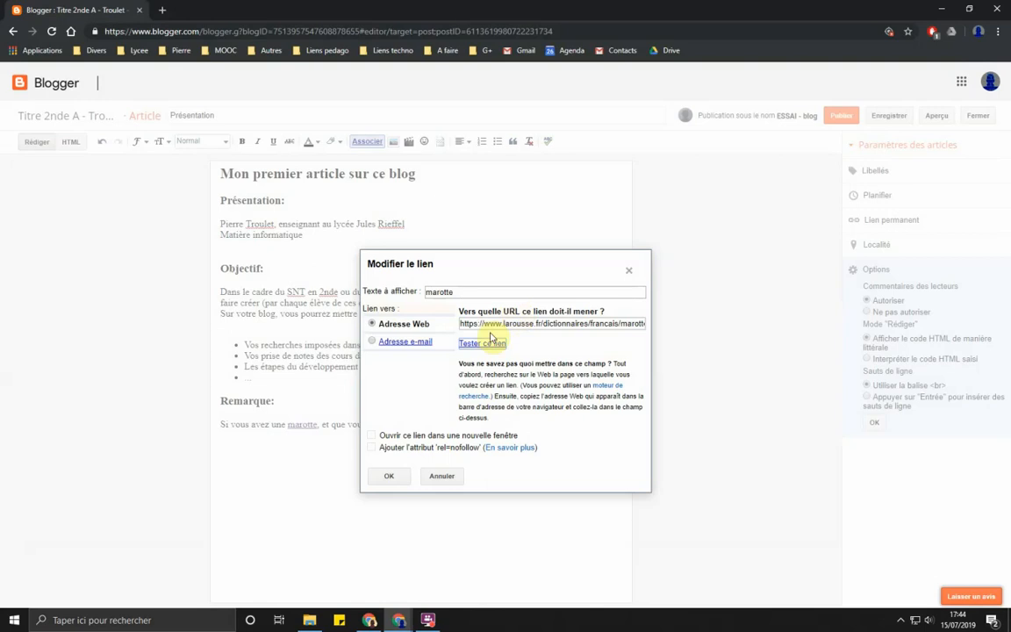
Step: Set the "marotte" link to open in a new window, apply it, and reopen its settings to check them
click(371, 436)
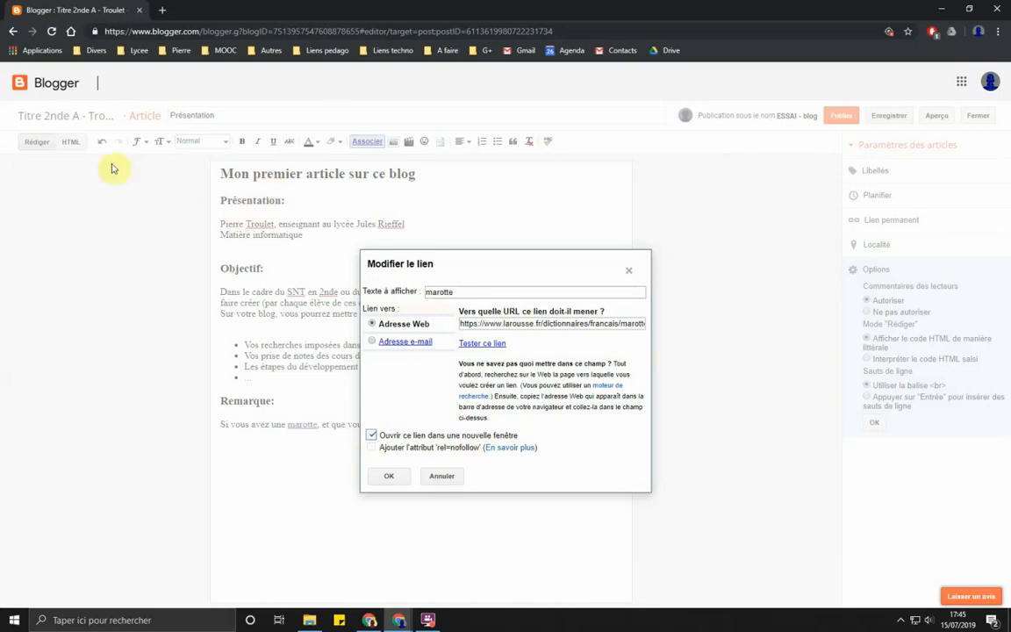
click(384, 478)
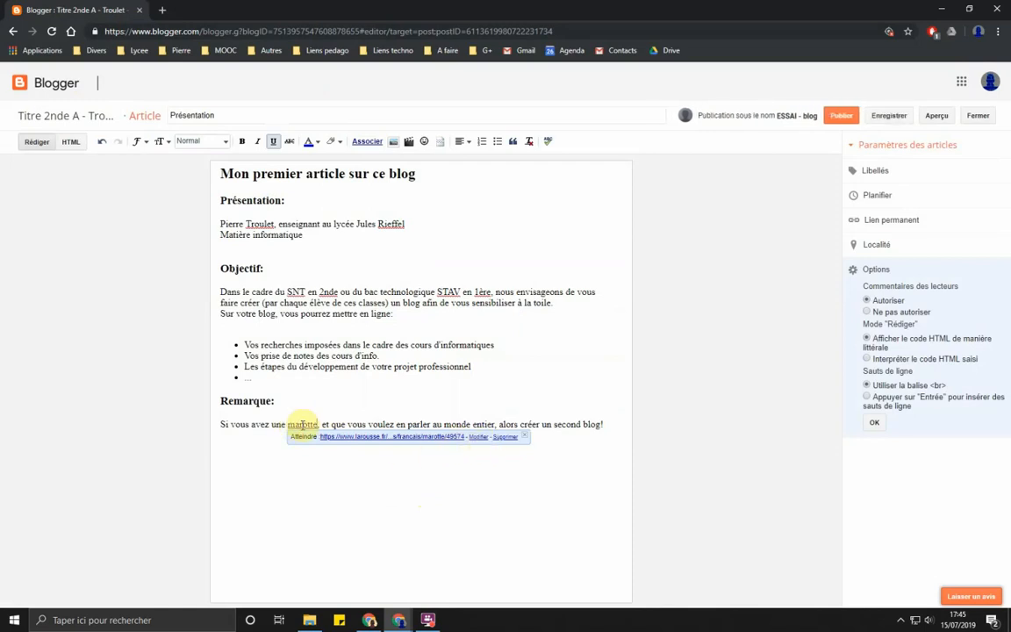
click(479, 437)
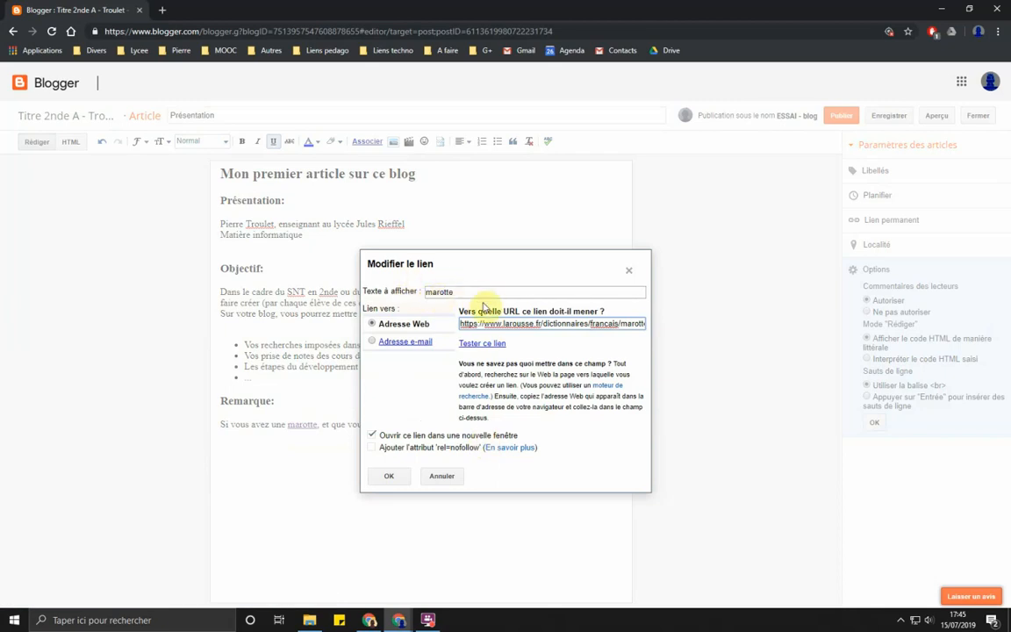
click(389, 478)
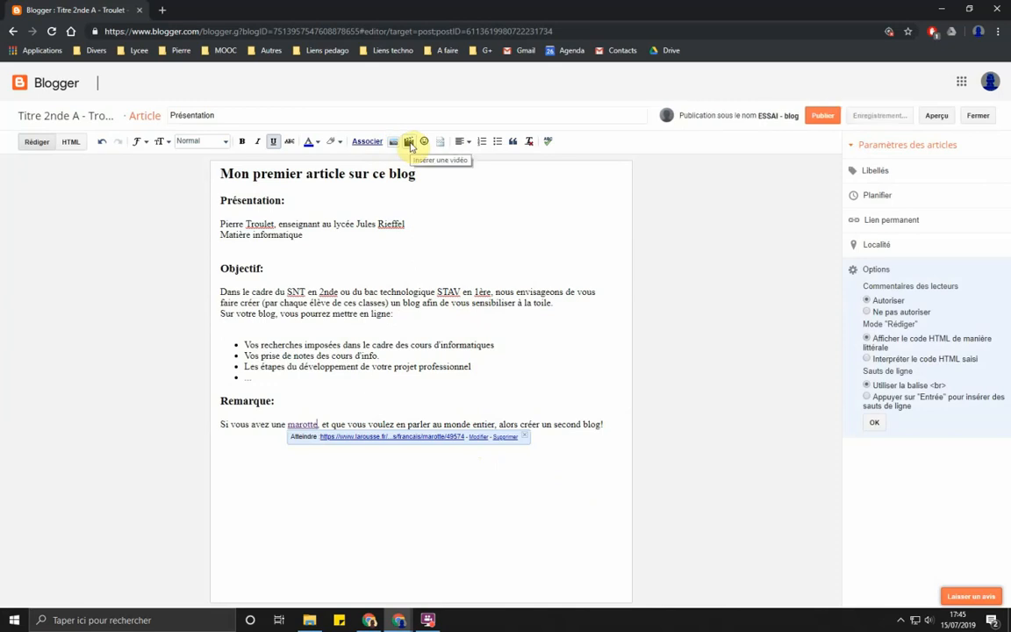
Step: Open the article's image import dialog and search Google Images for "blogger" in a new tab
click(393, 141)
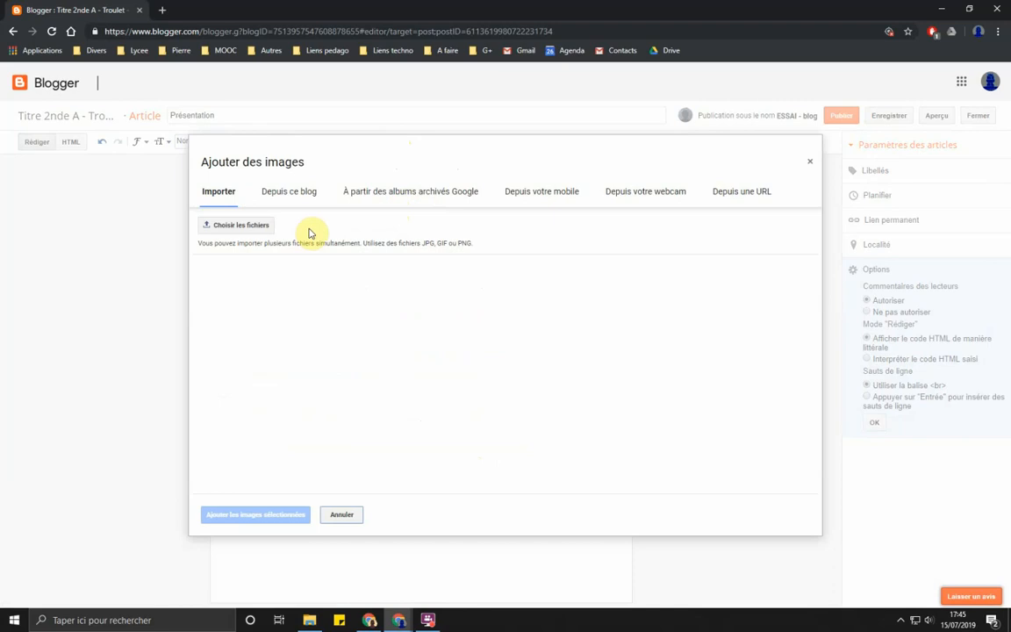
click(162, 10)
click(404, 246)
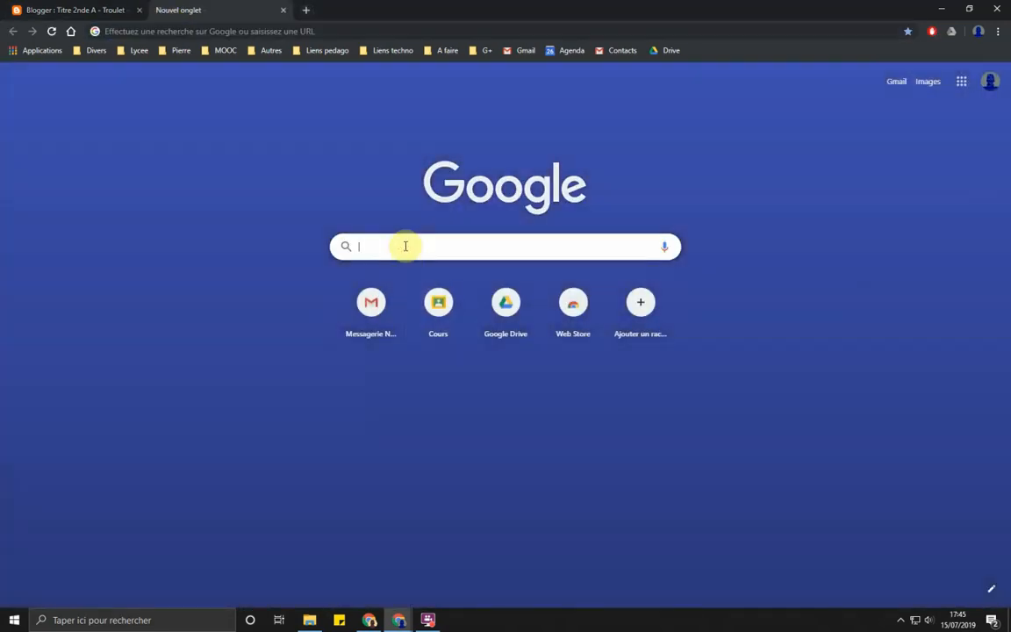
text(blogger)
key(Return)
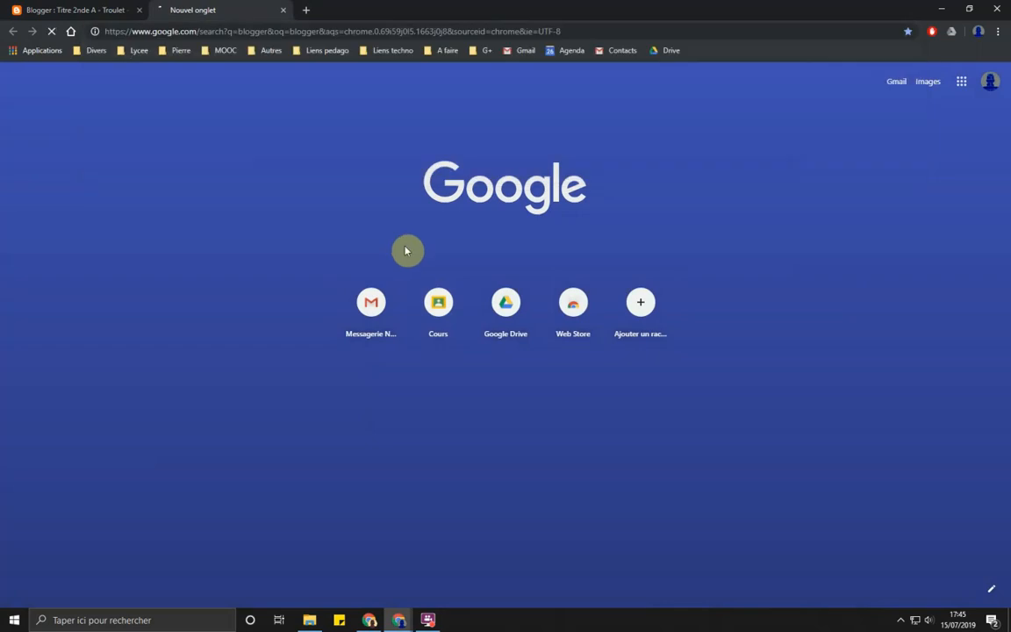
click(167, 122)
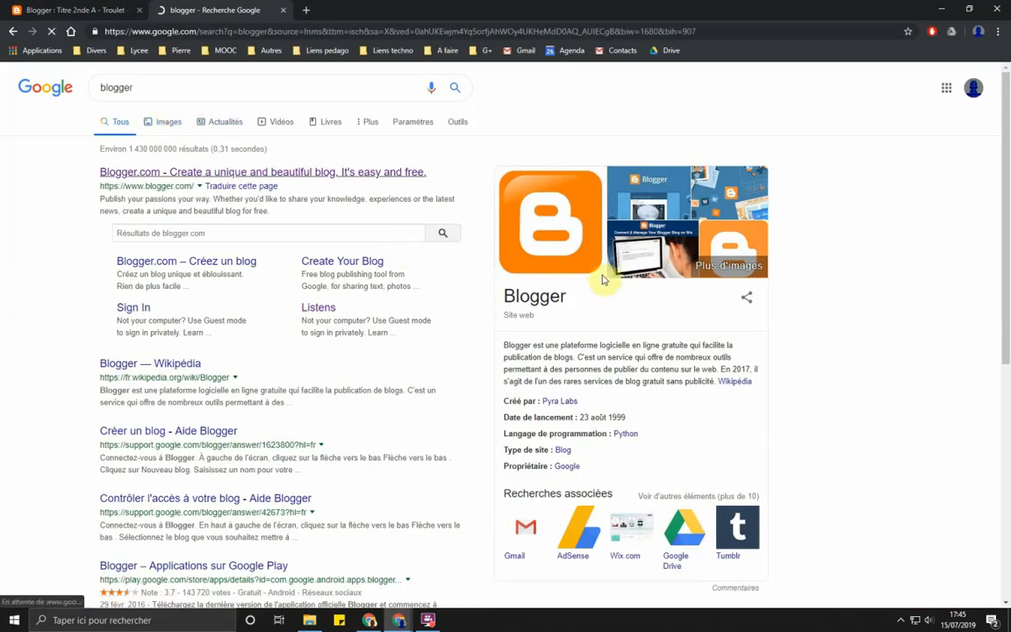
Step: Save the glossy orange Blogger logo from the image results as téléchargement.jpg in the Téléchargements folder
right_click(282, 256)
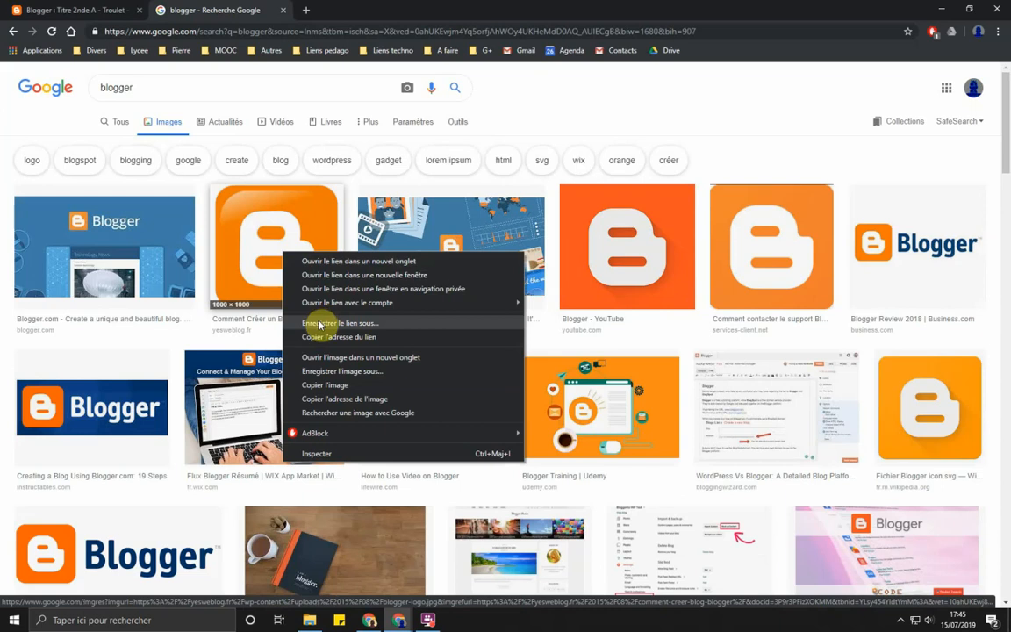
click(318, 371)
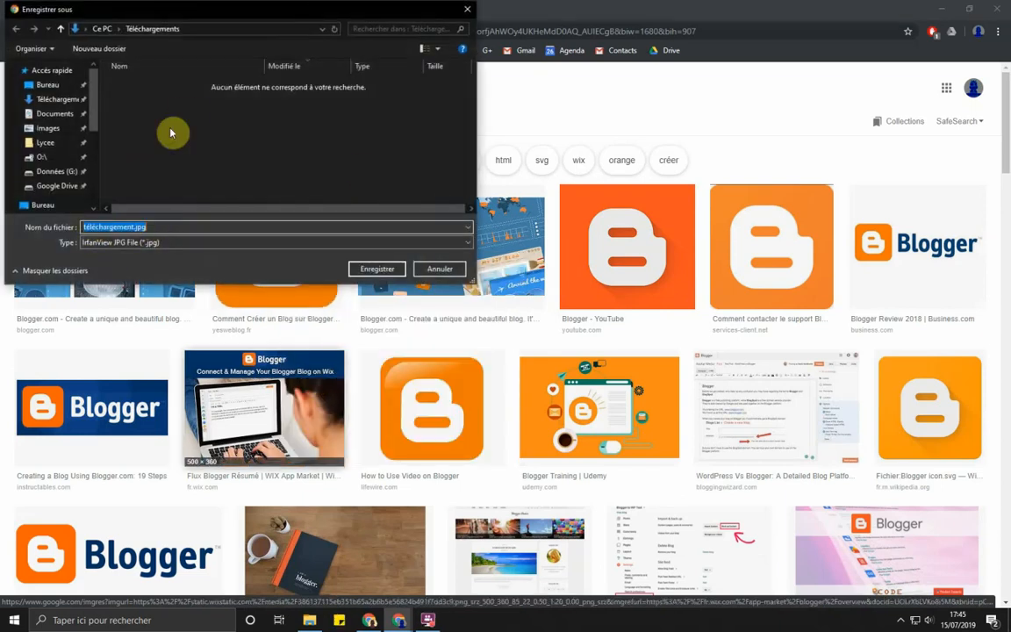
click(373, 269)
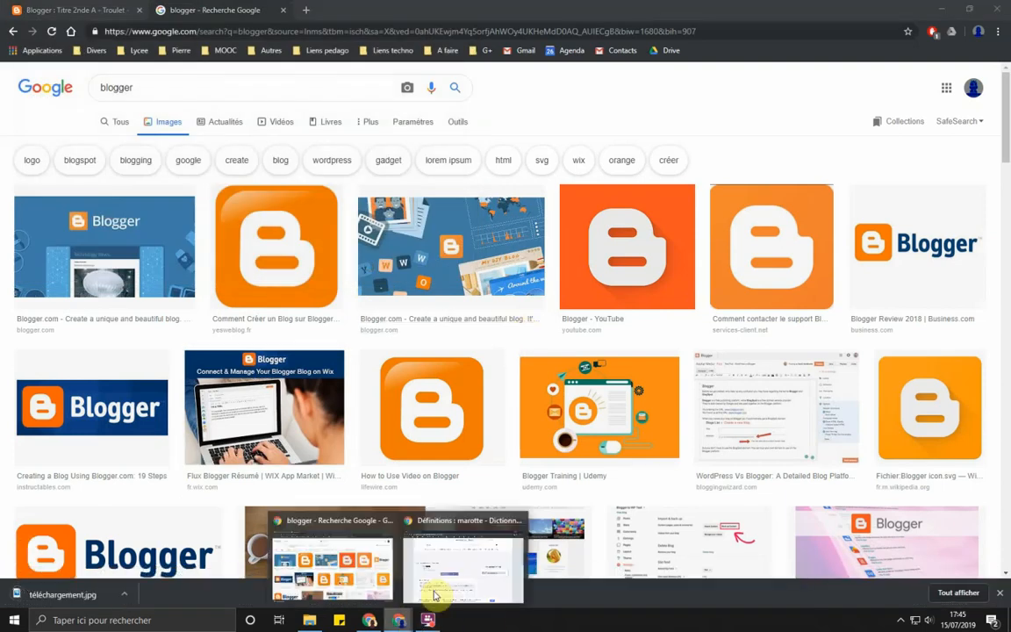
Step: Close the Larousse definition window and the "La veille d'un prof TIM" blog window, and return to the Google Images results
click(451, 553)
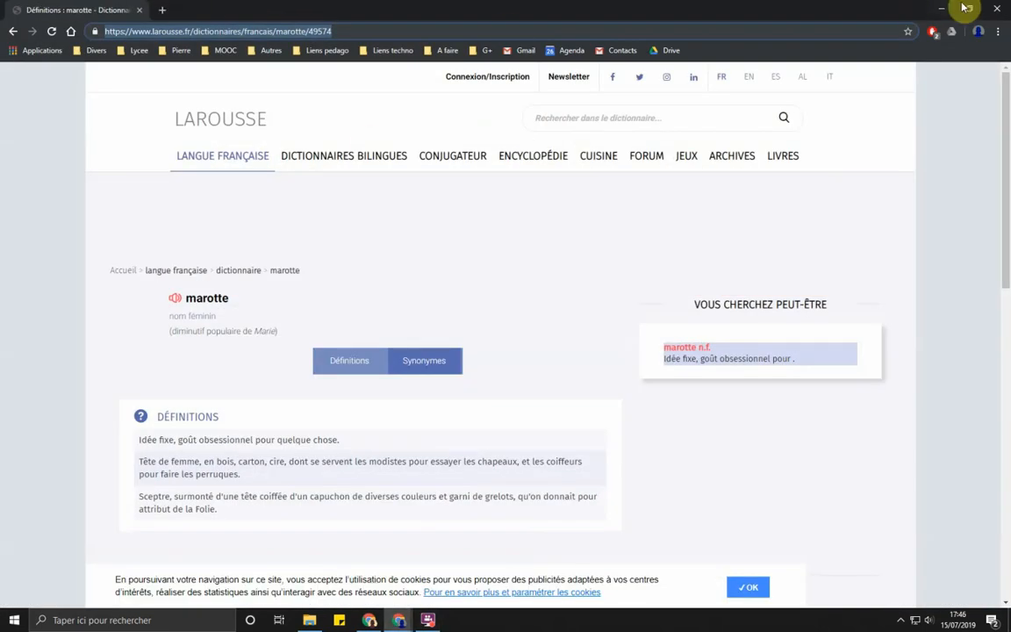
click(995, 9)
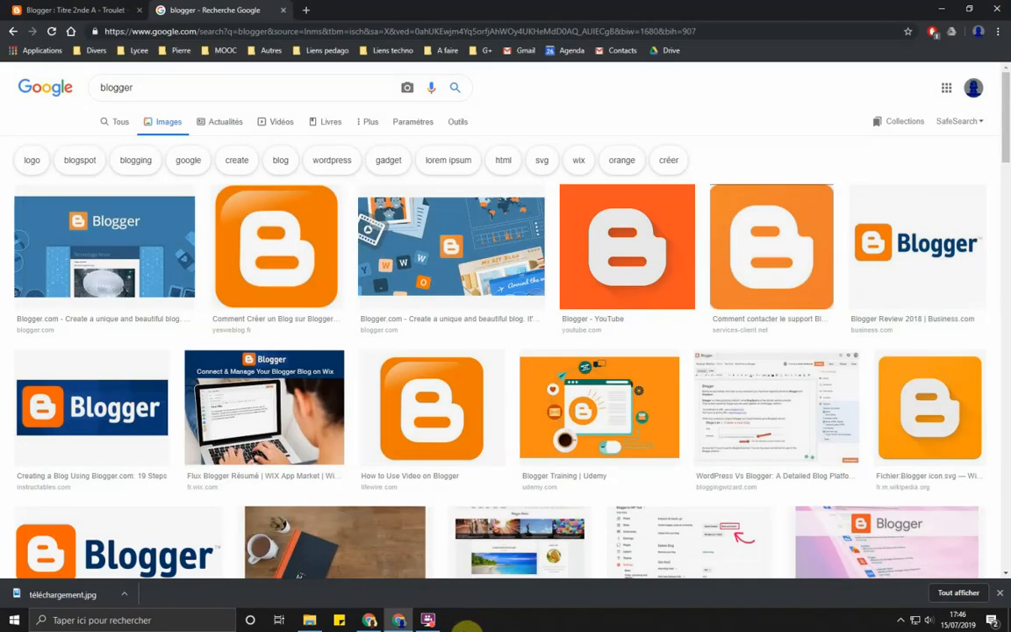
click(398, 617)
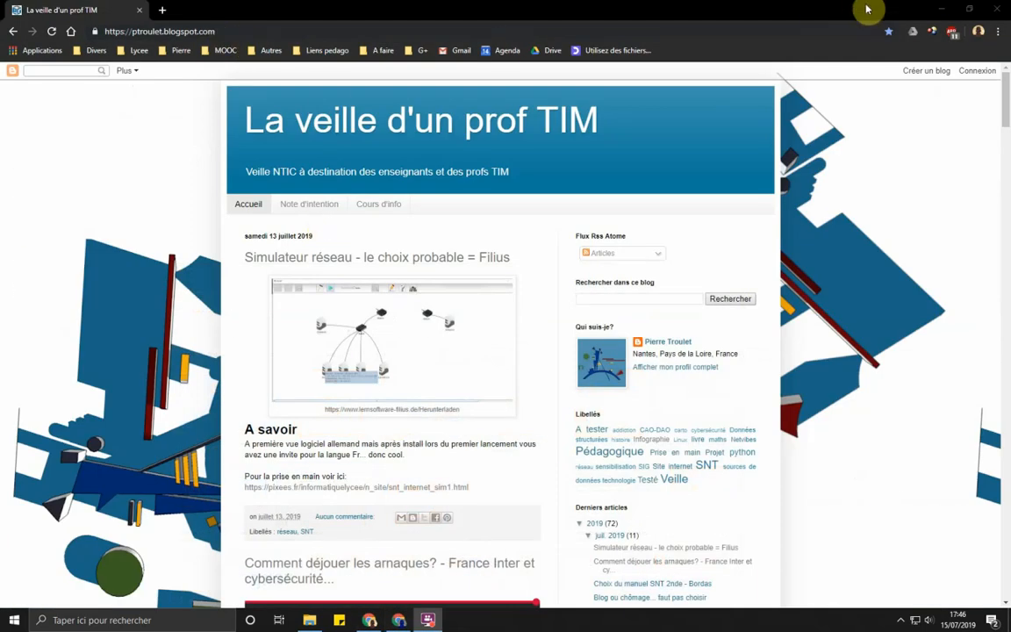
click(999, 9)
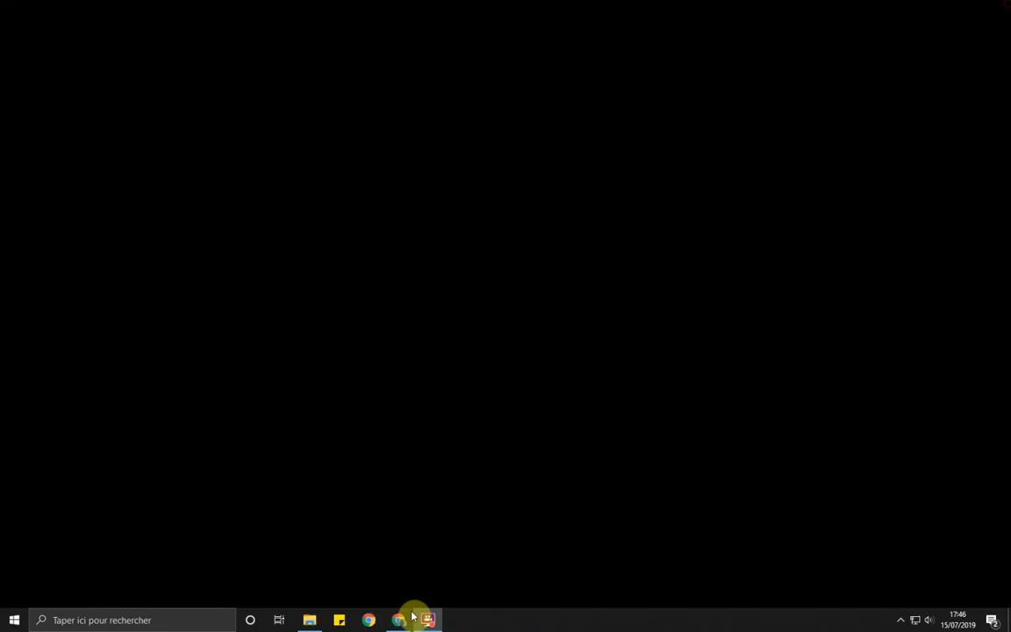
click(399, 620)
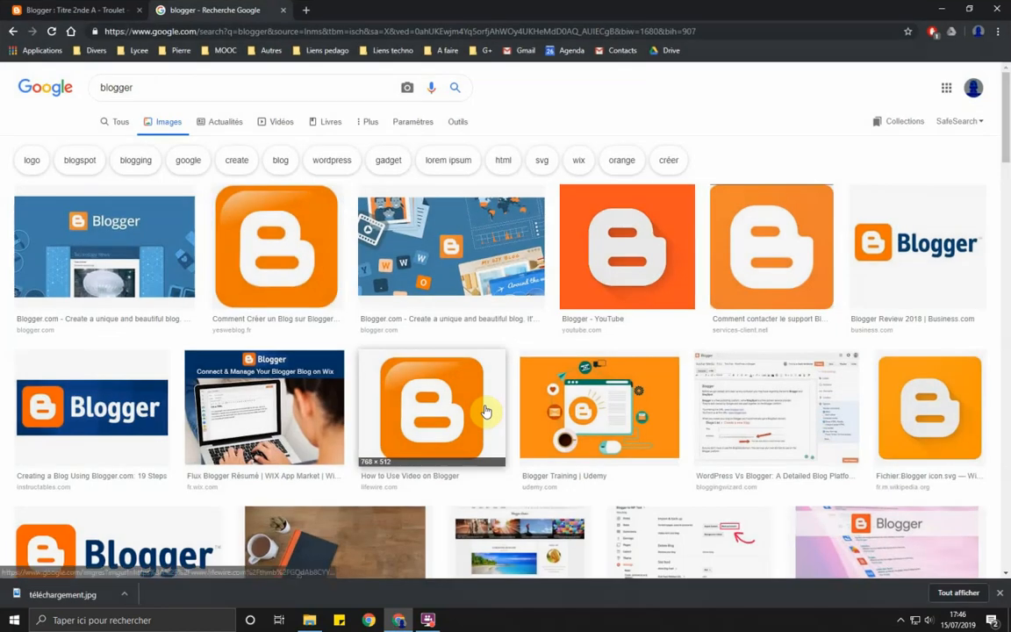
Step: Import téléchargement.jpg from the Téléchargements folder and add it to the Blogger article
click(85, 11)
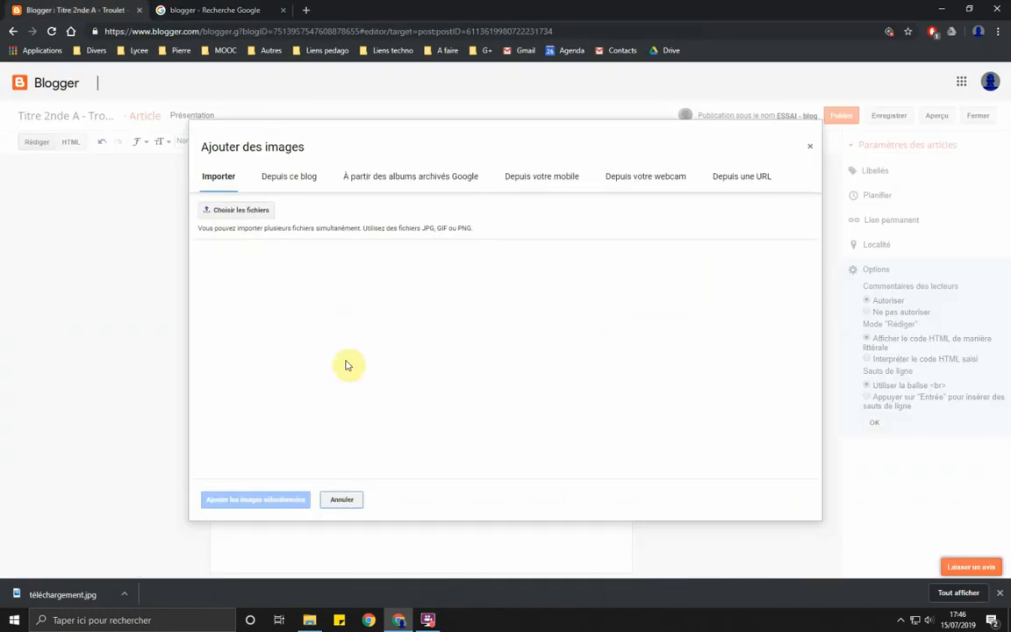
click(235, 213)
click(162, 102)
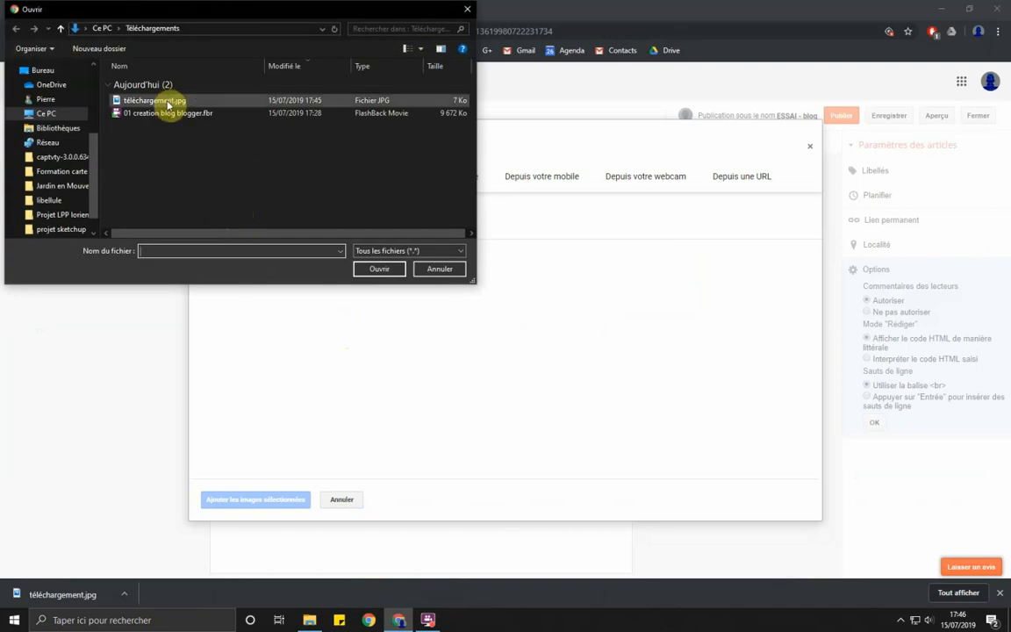
click(367, 270)
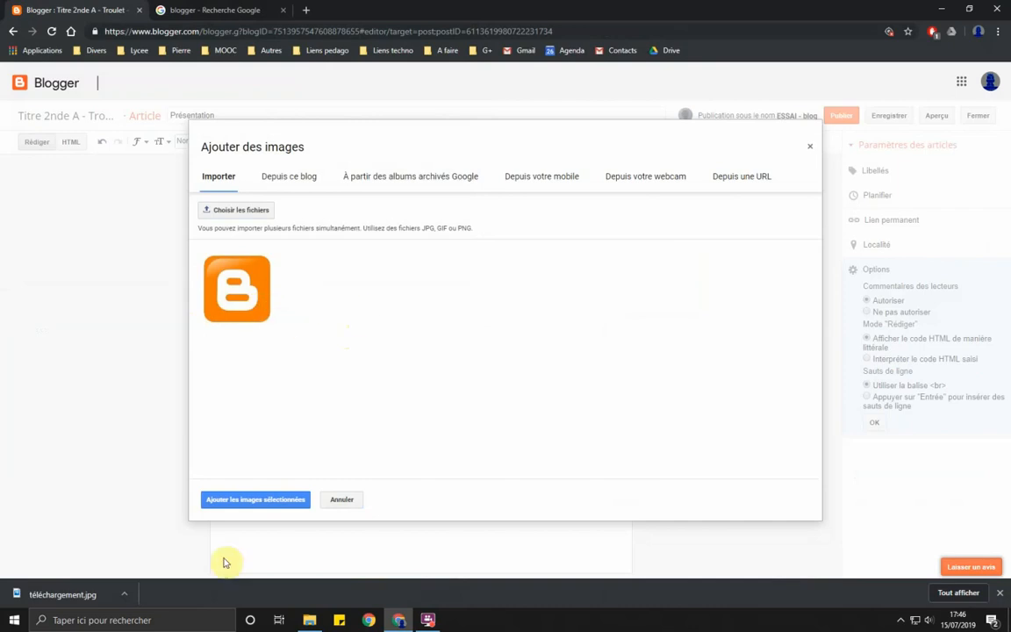
click(250, 500)
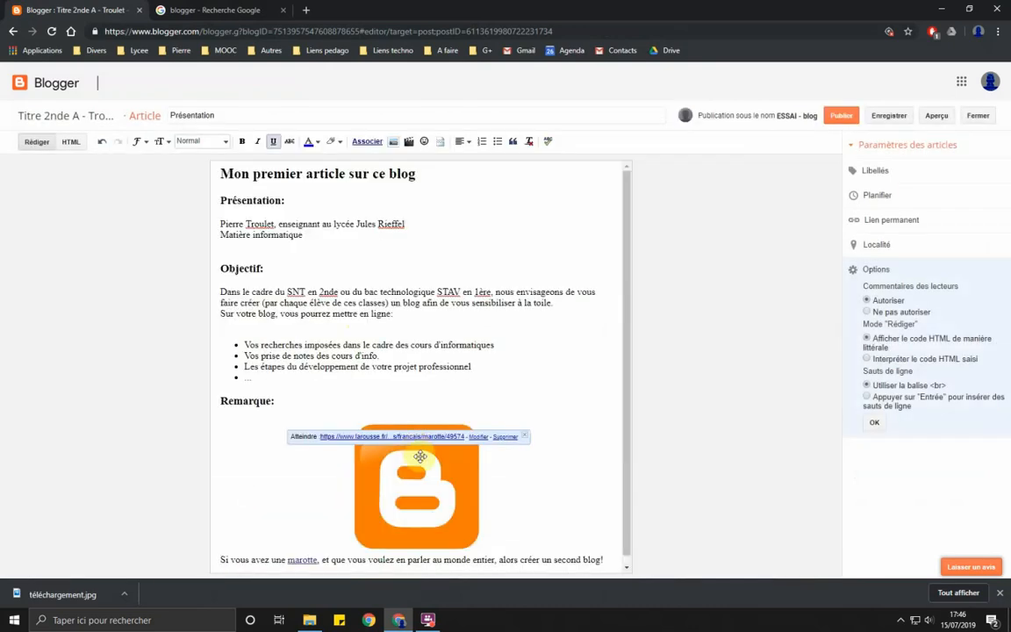
Step: Move the inserted logo to the very start of the article and set its size to Grand
drag(386, 490, 244, 193)
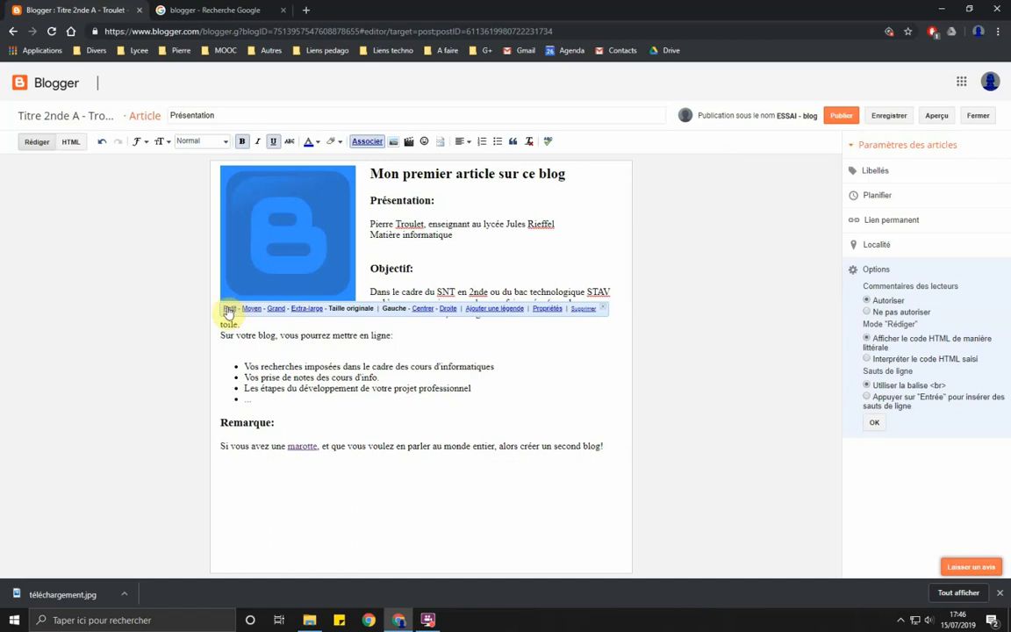
click(278, 309)
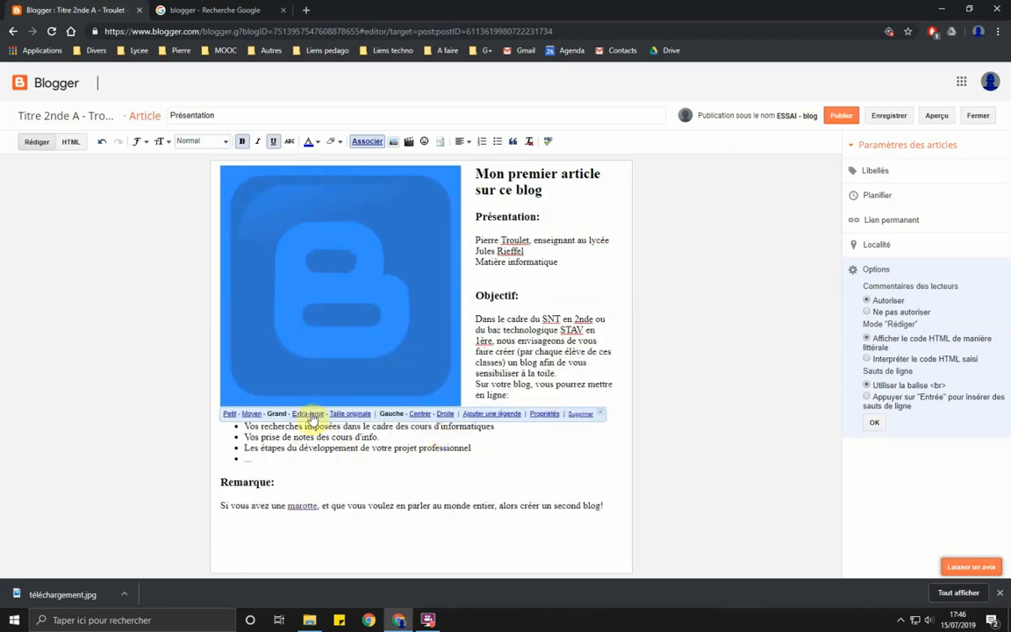
Step: Try the left and right alignments on the logo and finish with it centred above the main heading
click(391, 414)
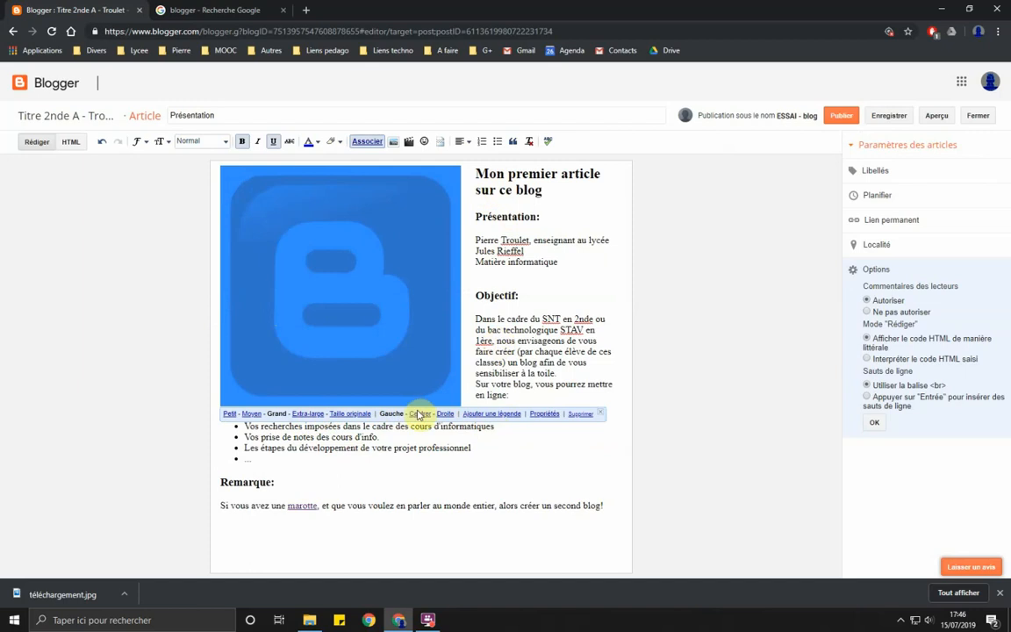
click(419, 414)
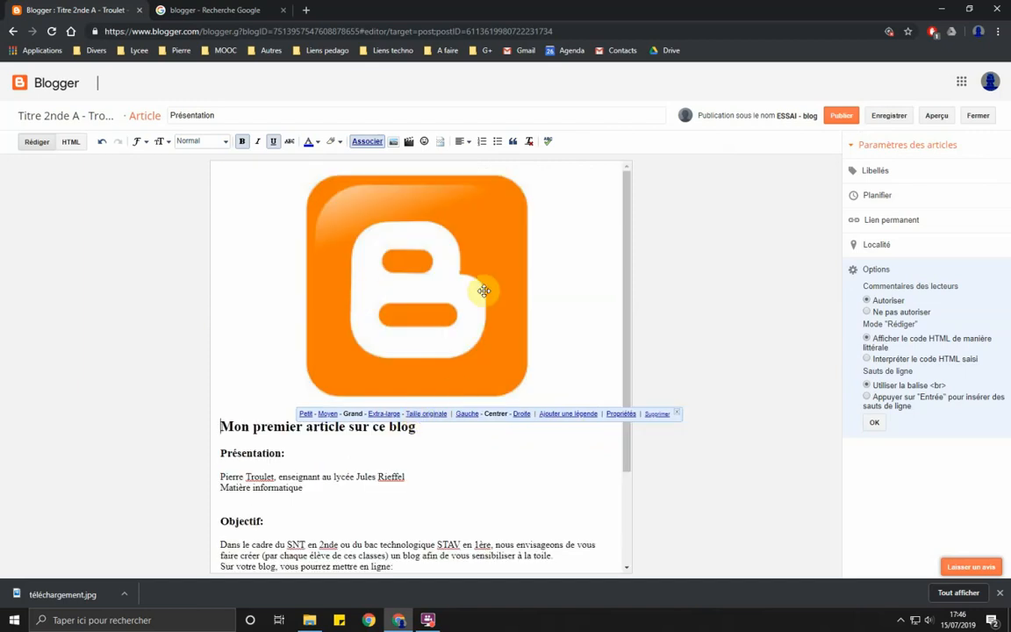
click(523, 415)
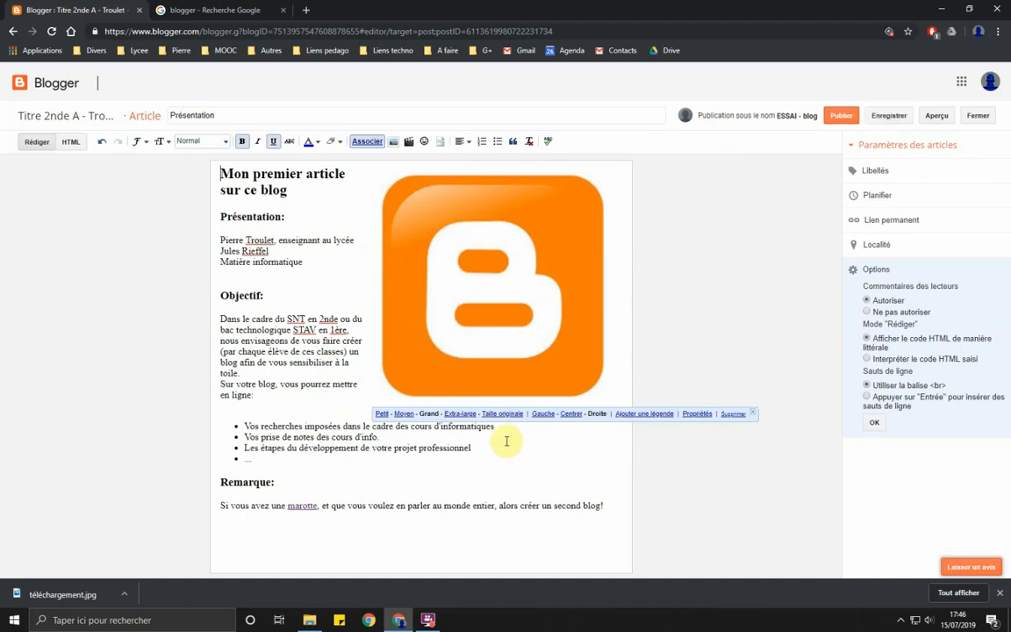
click(569, 414)
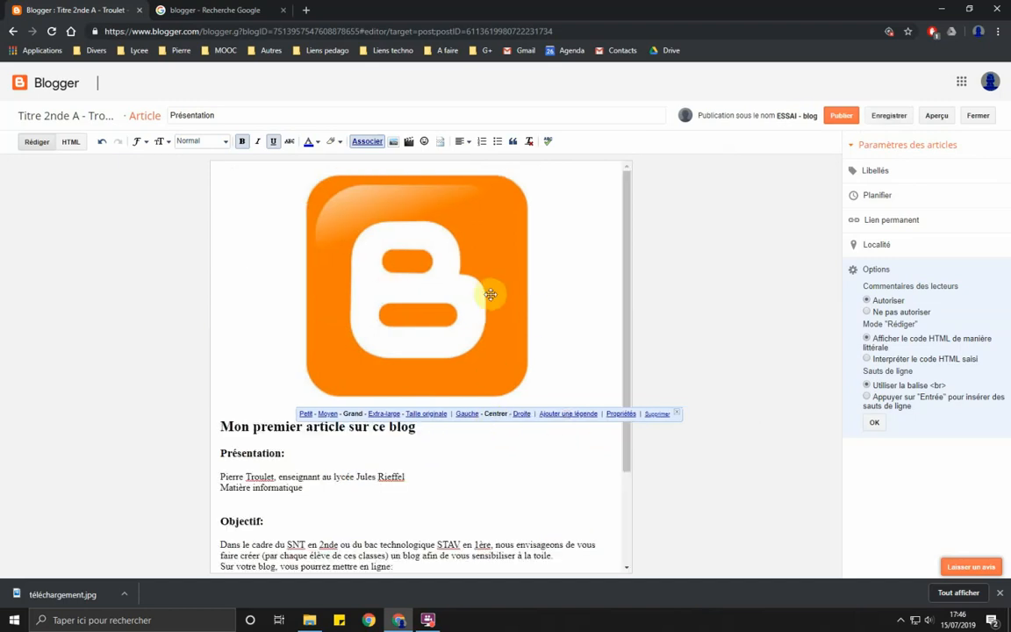
Step: Caption the image "Logo Blogger" and check its title and alternative text properties, leaving both fields empty
click(567, 413)
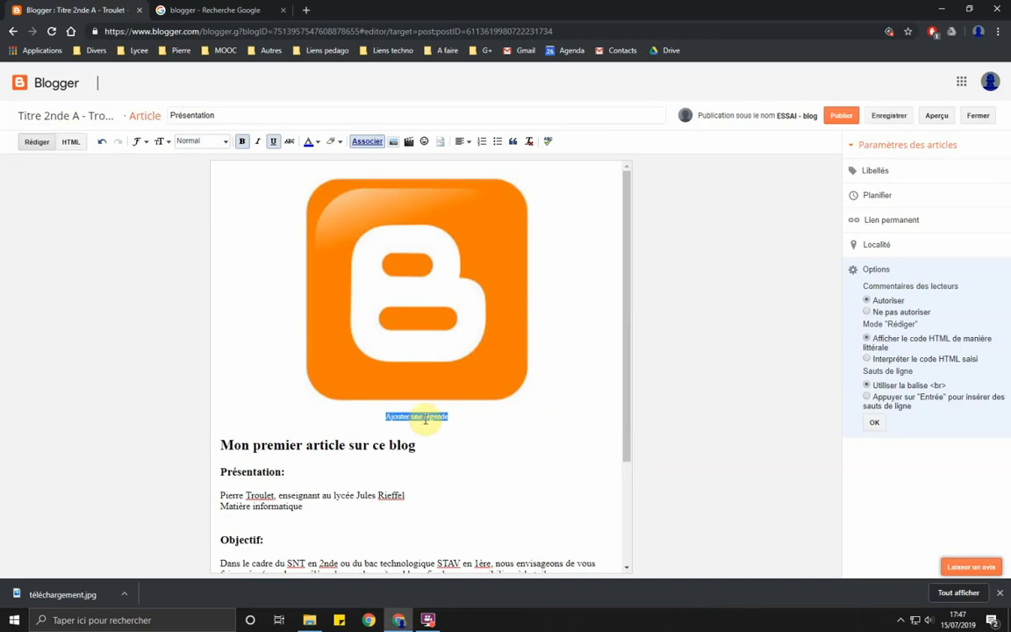
text(Logo Blogger)
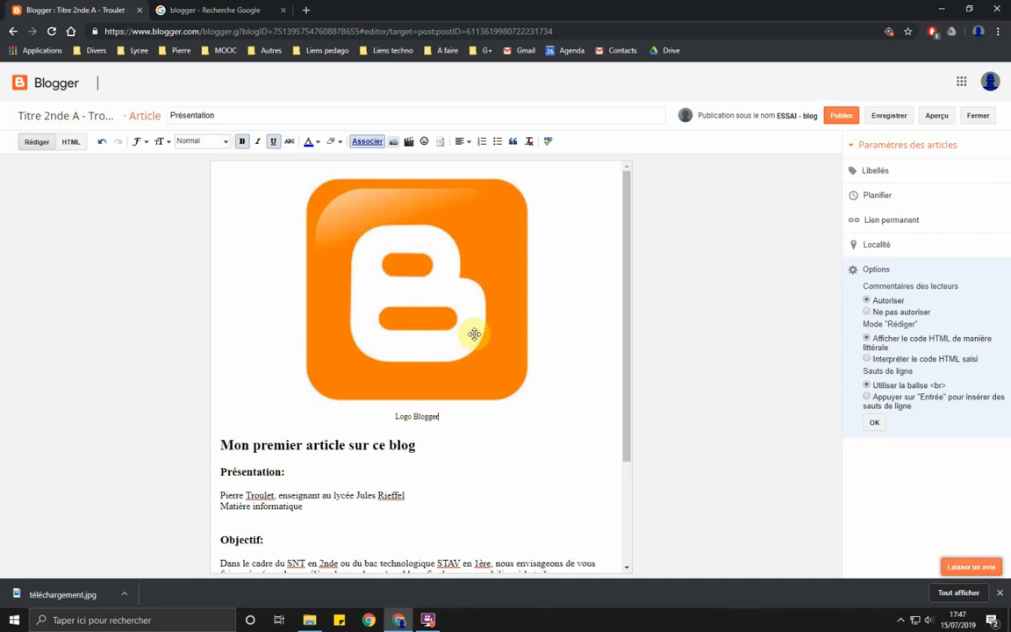
click(427, 301)
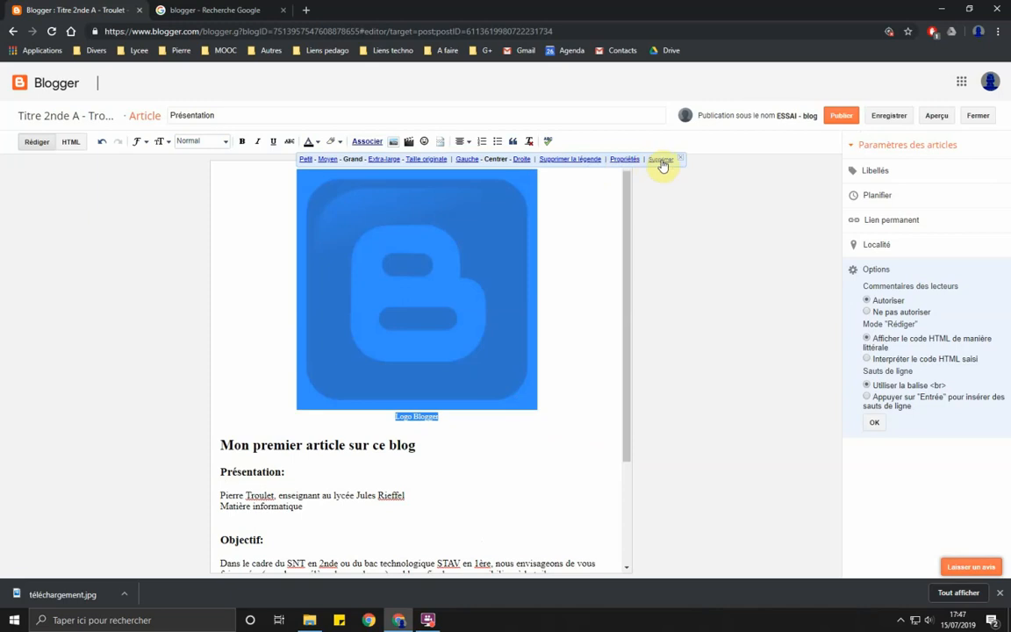
click(625, 159)
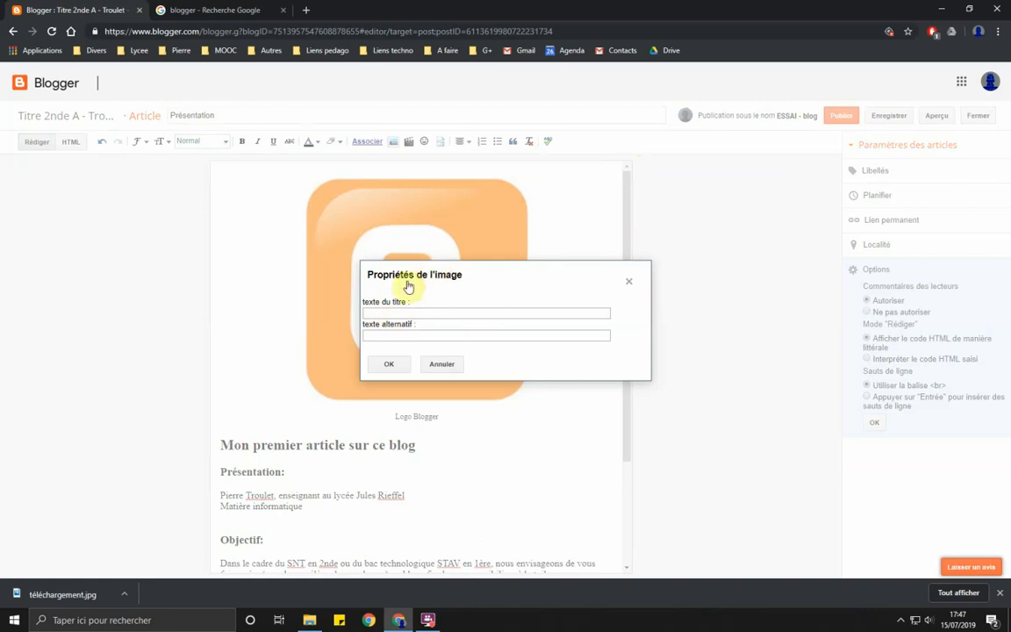
click(402, 366)
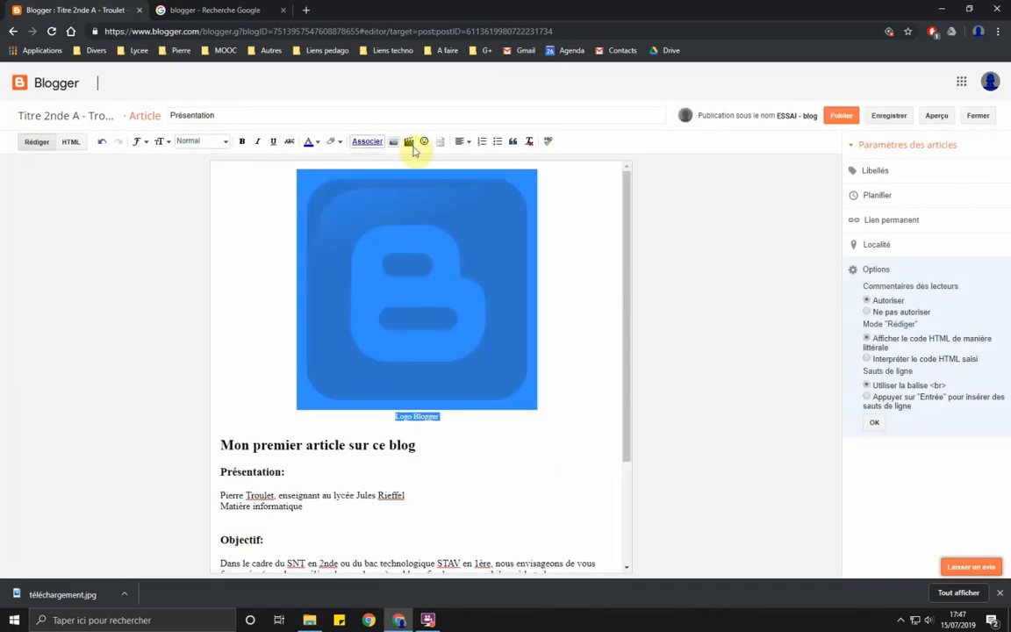
click(395, 467)
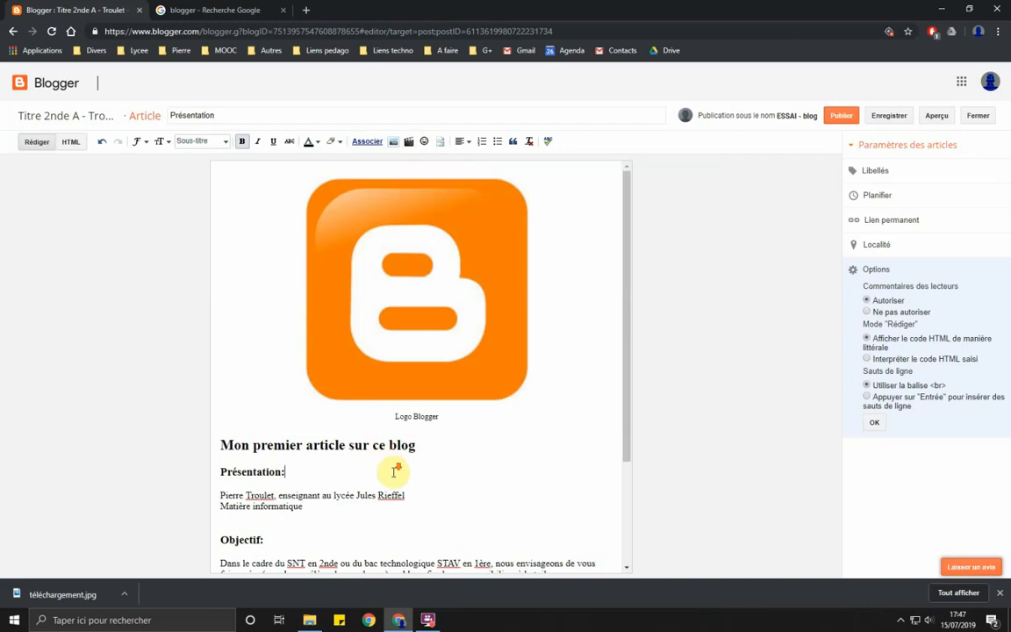
Step: Place the cursor after the Remarque paragraph, examine the video insertion sources including YouTube, and close the dialog without adding a video
scroll(394, 475, down, 3)
click(605, 550)
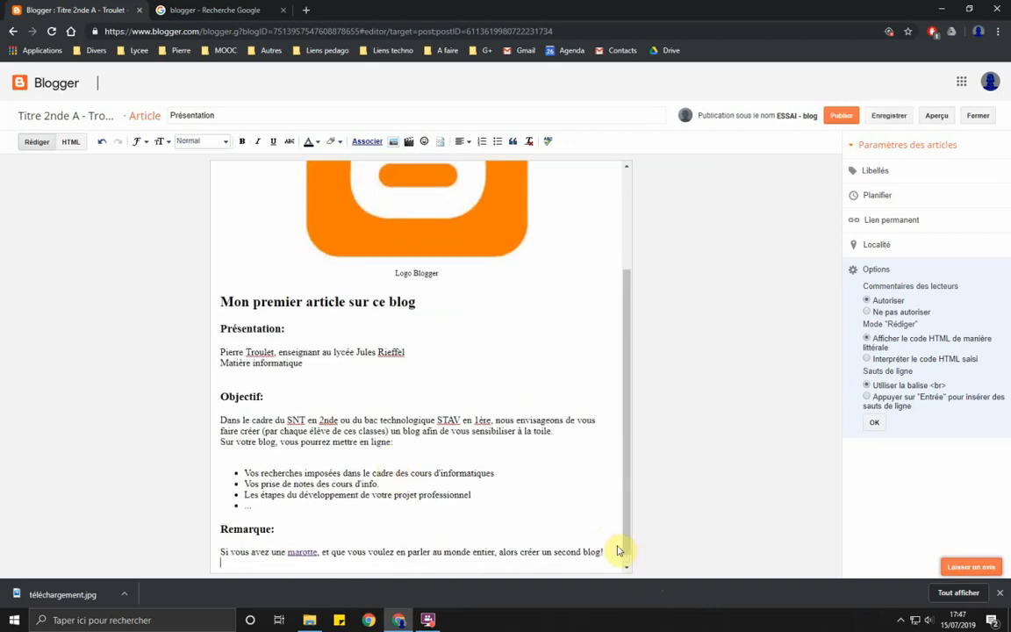
click(408, 142)
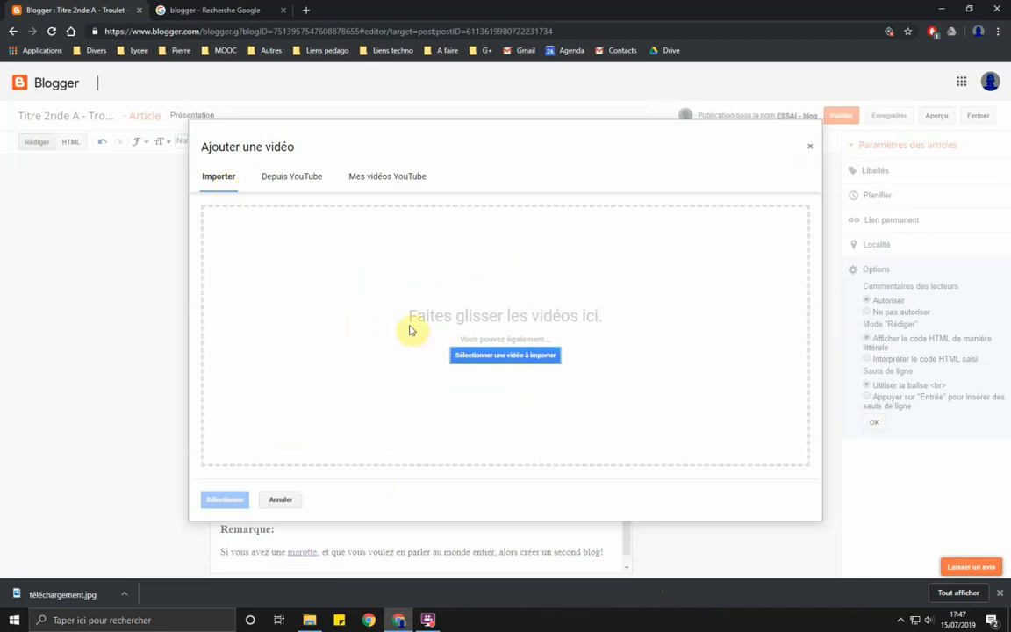
click(292, 178)
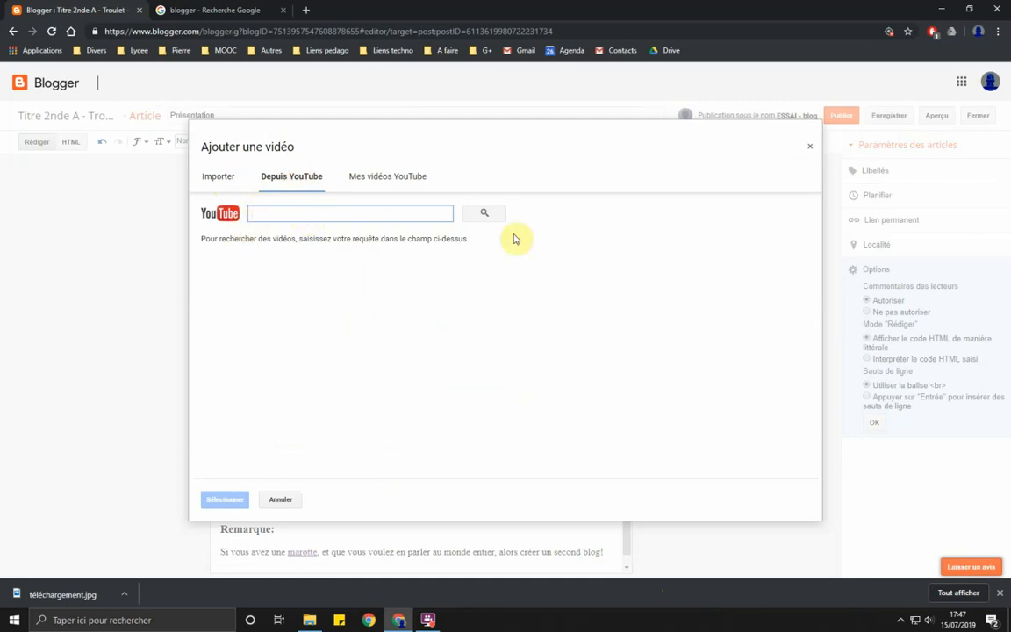
click(214, 273)
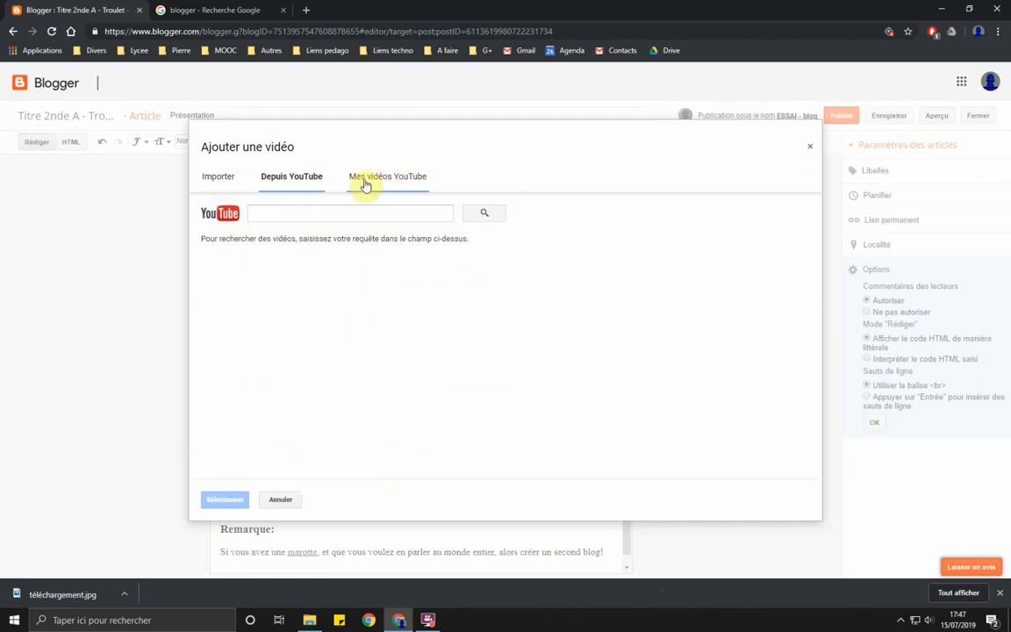
click(812, 149)
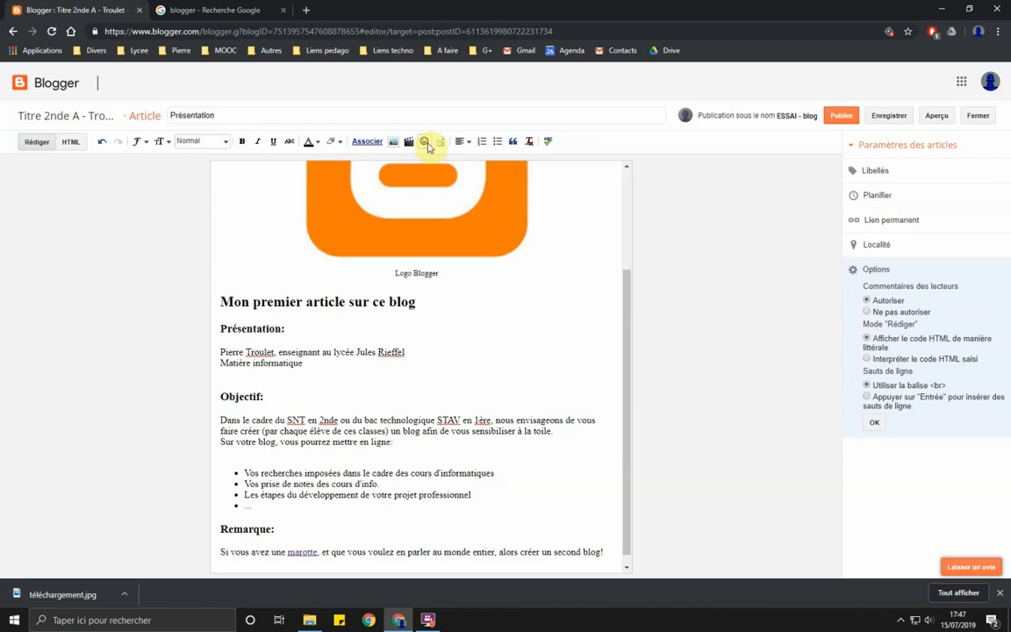
Step: Look through the Emoji category of the special characters and close the dialog without inserting any
click(427, 142)
click(360, 369)
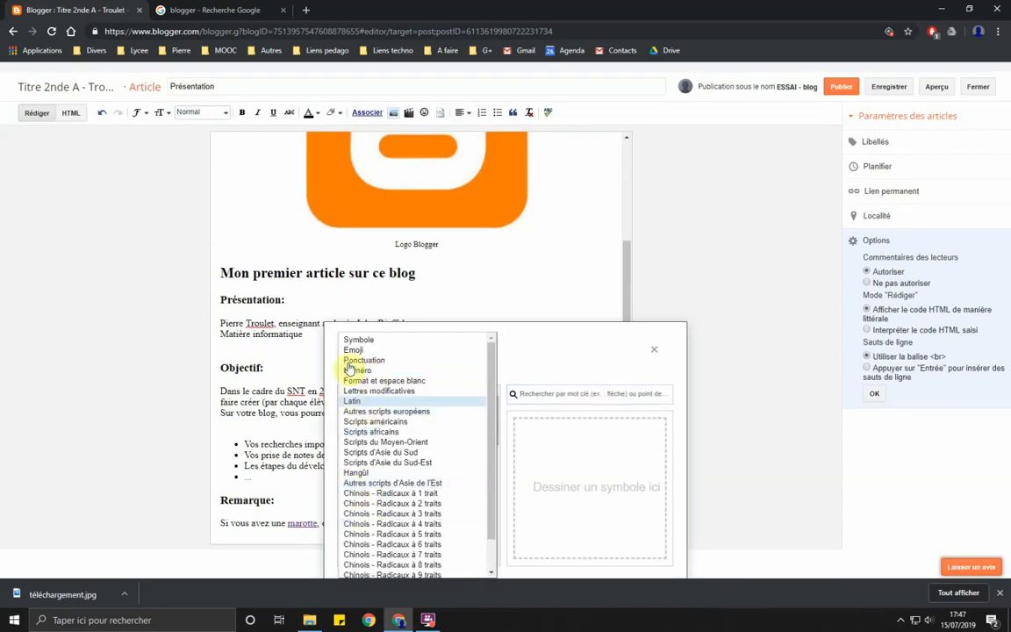
click(355, 349)
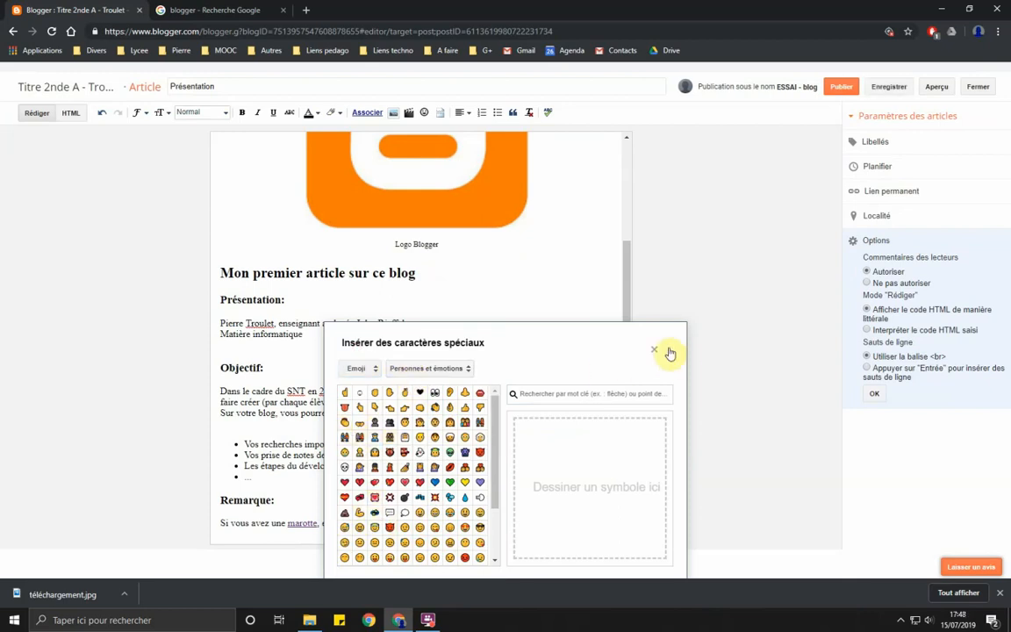
click(653, 353)
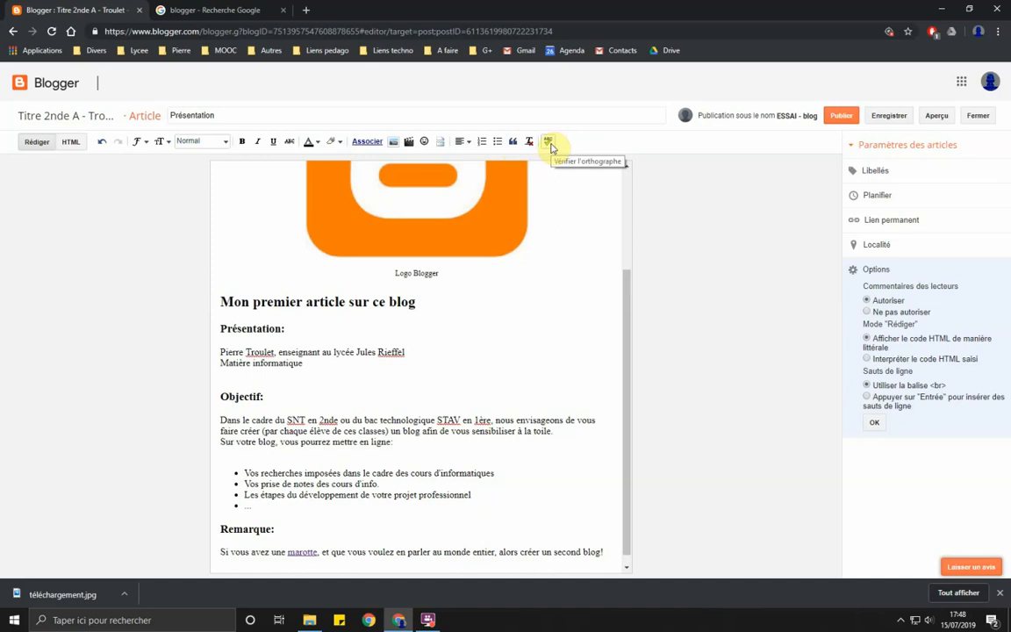
Step: Add the label "snt" to the Présentation article and publish it
scroll(330, 471, up, 2)
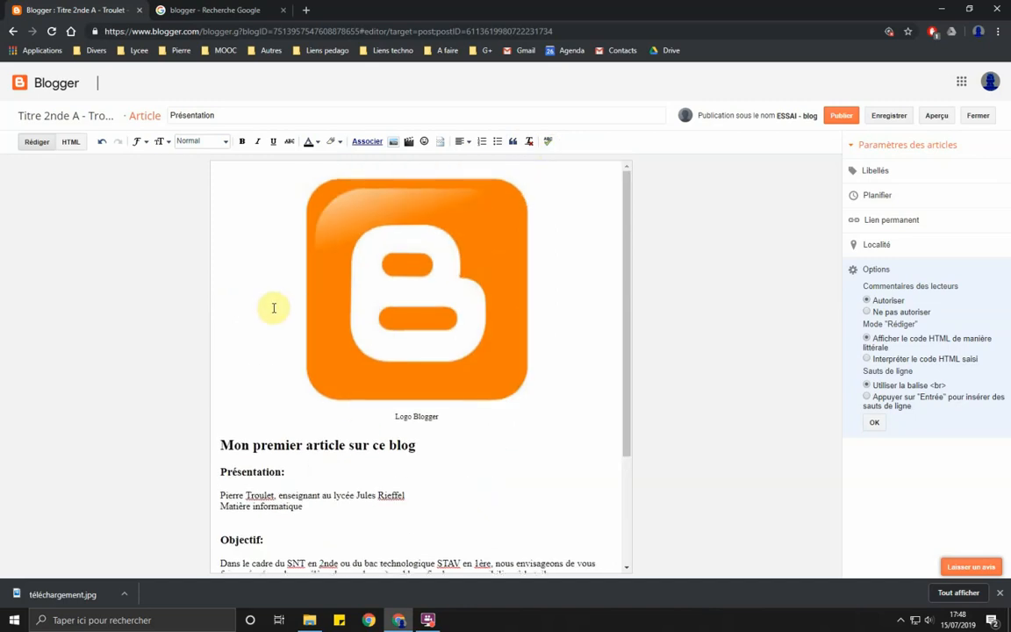
click(243, 114)
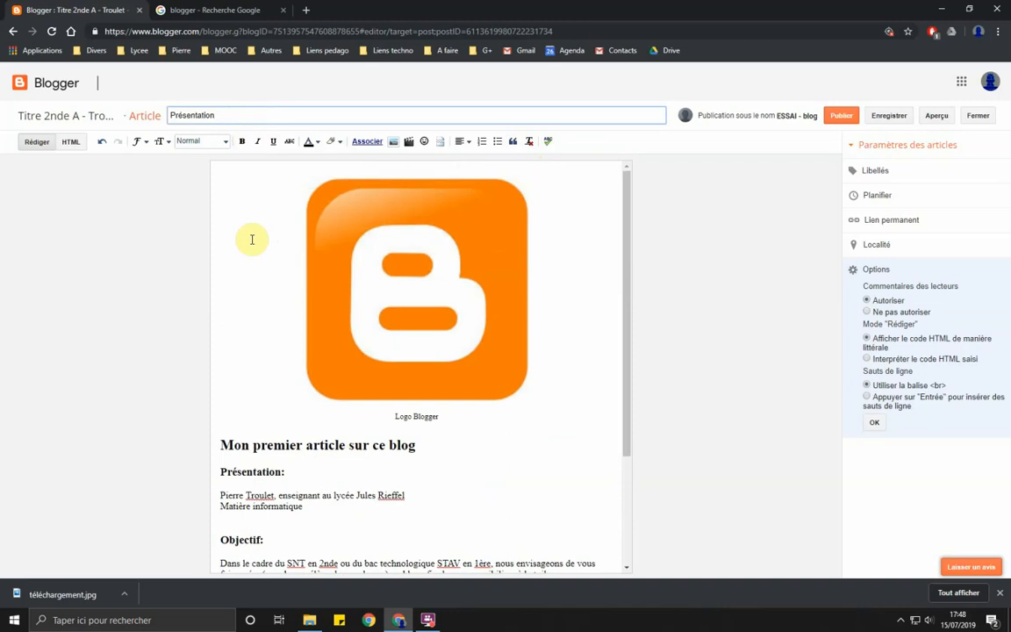
scroll(254, 290, down, 1)
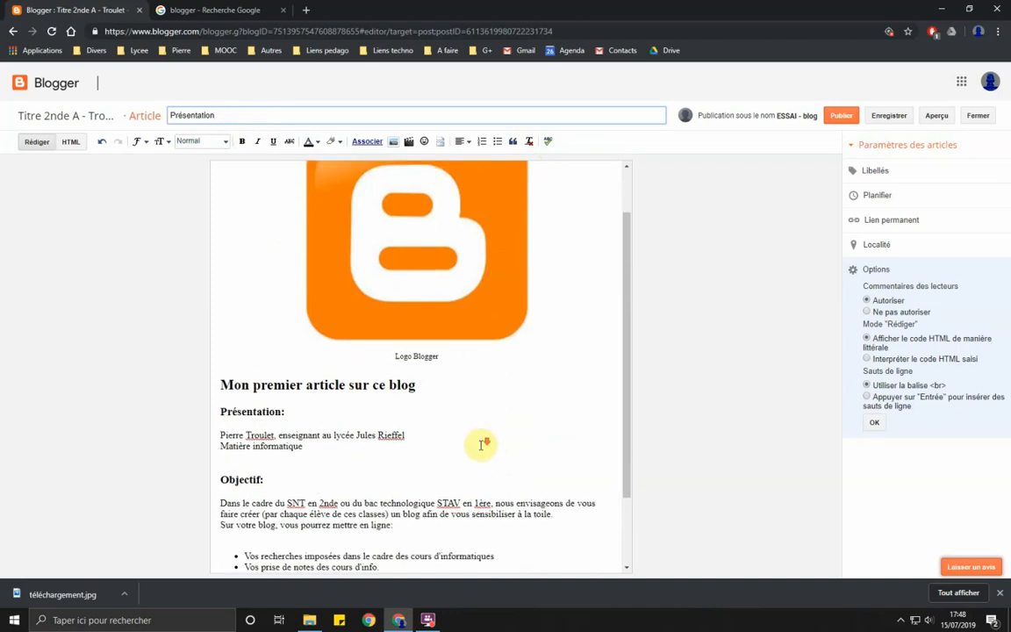
scroll(481, 445, down, 2)
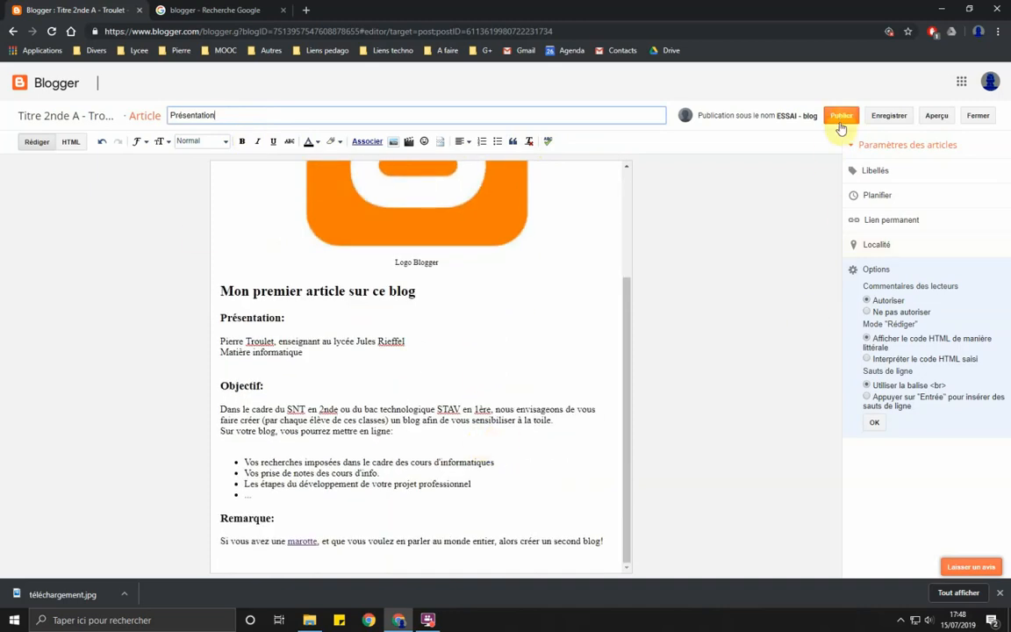
click(874, 173)
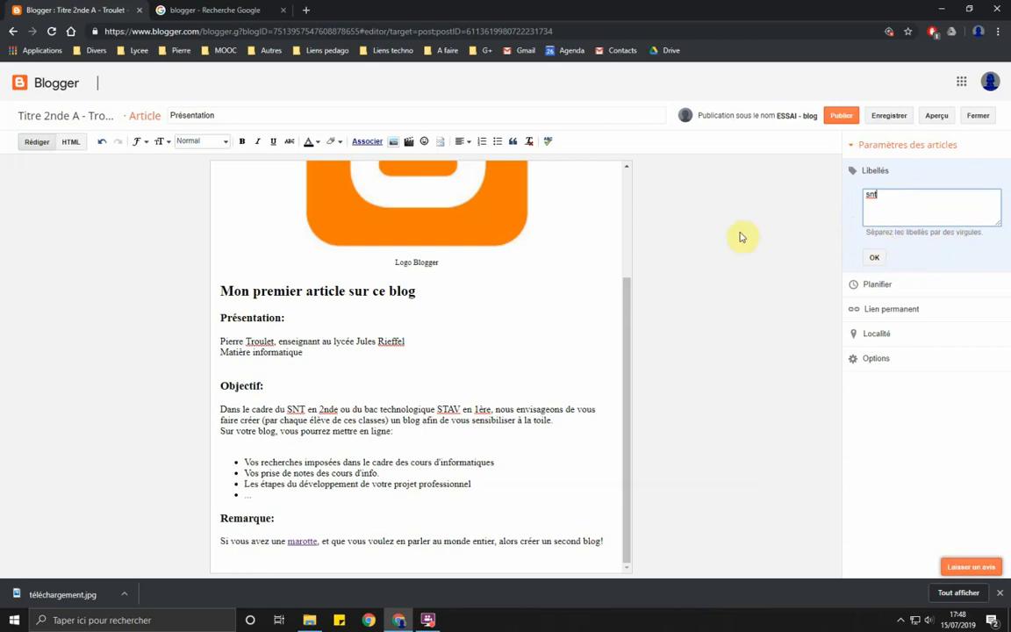
click(872, 257)
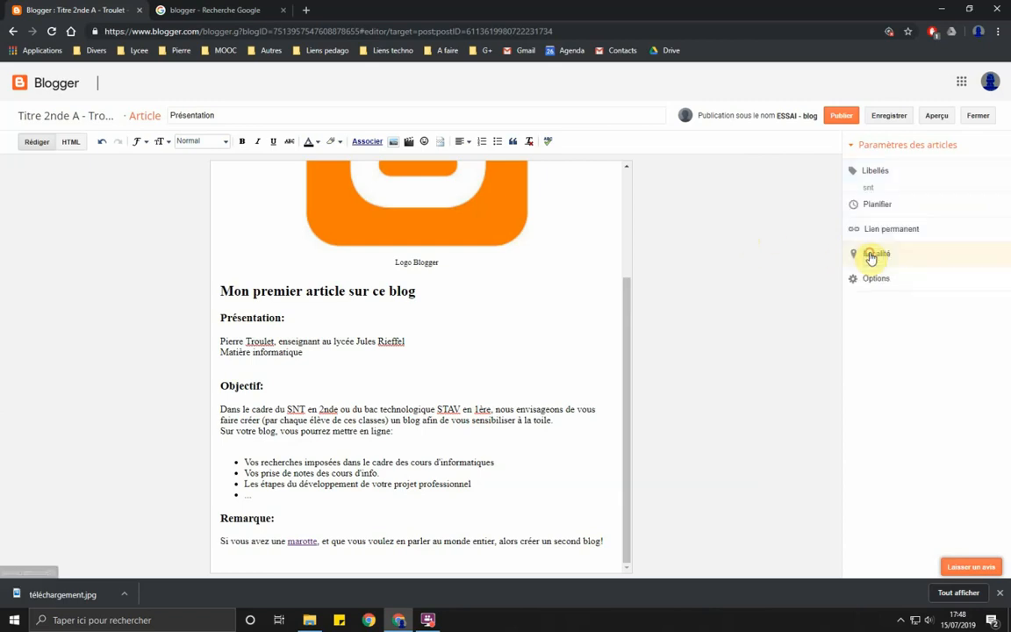
click(842, 115)
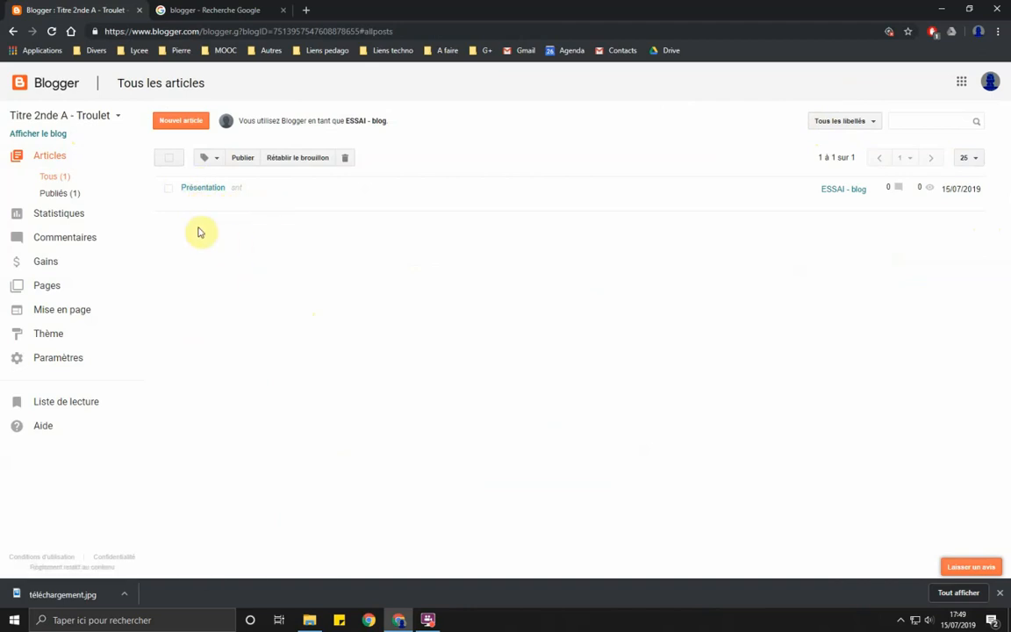
Step: View the public blog to check the published Présentation article, and close its tab to return to the article list
click(44, 136)
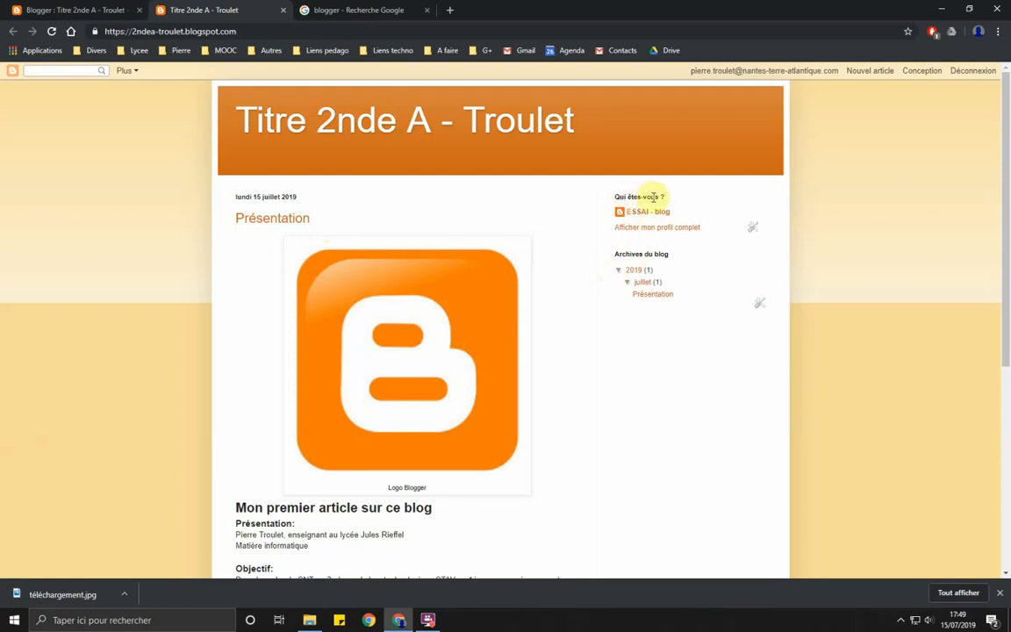
scroll(588, 258, down, 1)
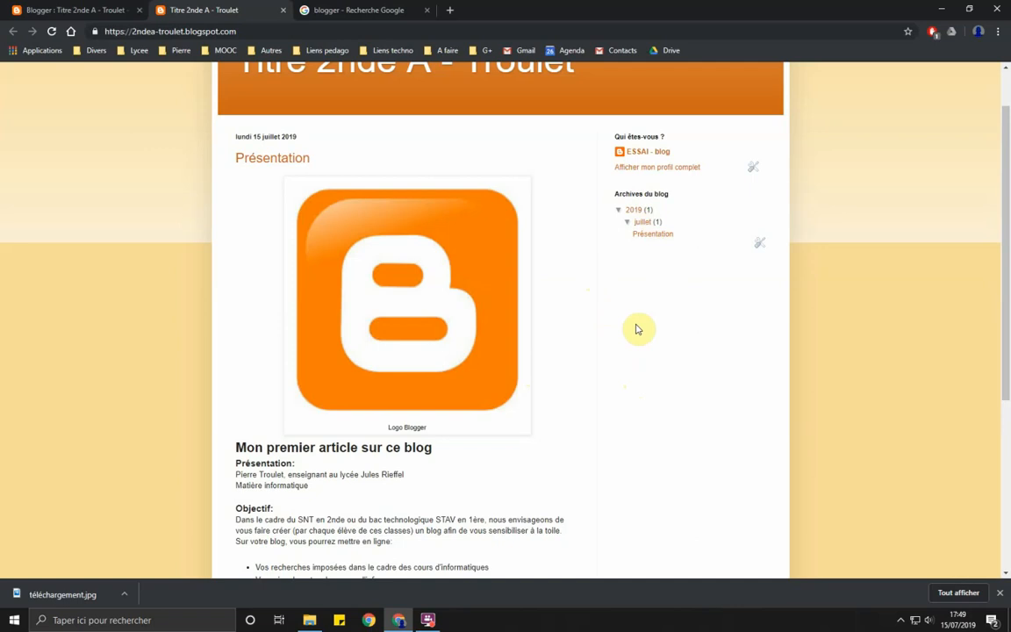
click(284, 9)
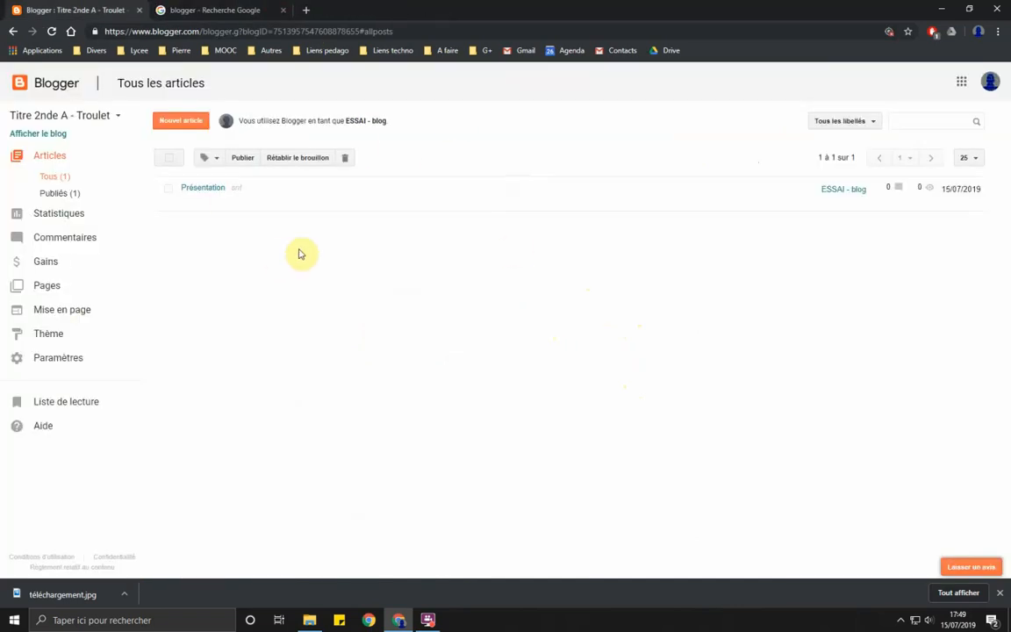